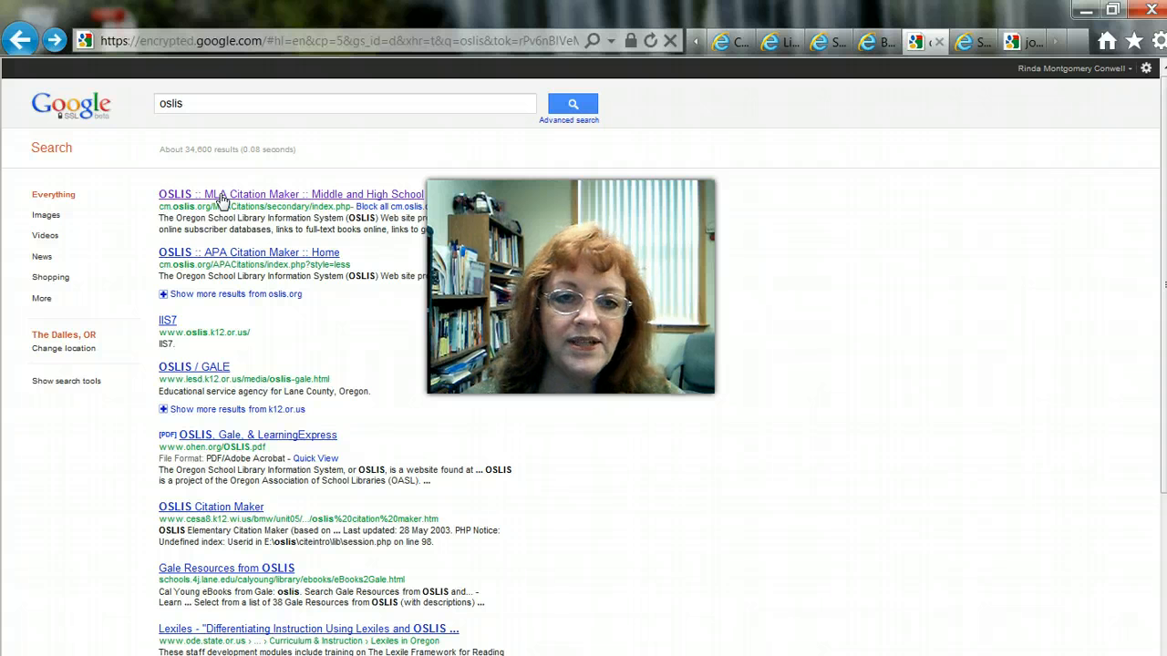
# Open the OSLIS MLA Citation Maker for middle and high school, and bring up the "jobs in small towns" search results
pyautogui.click(222, 195)
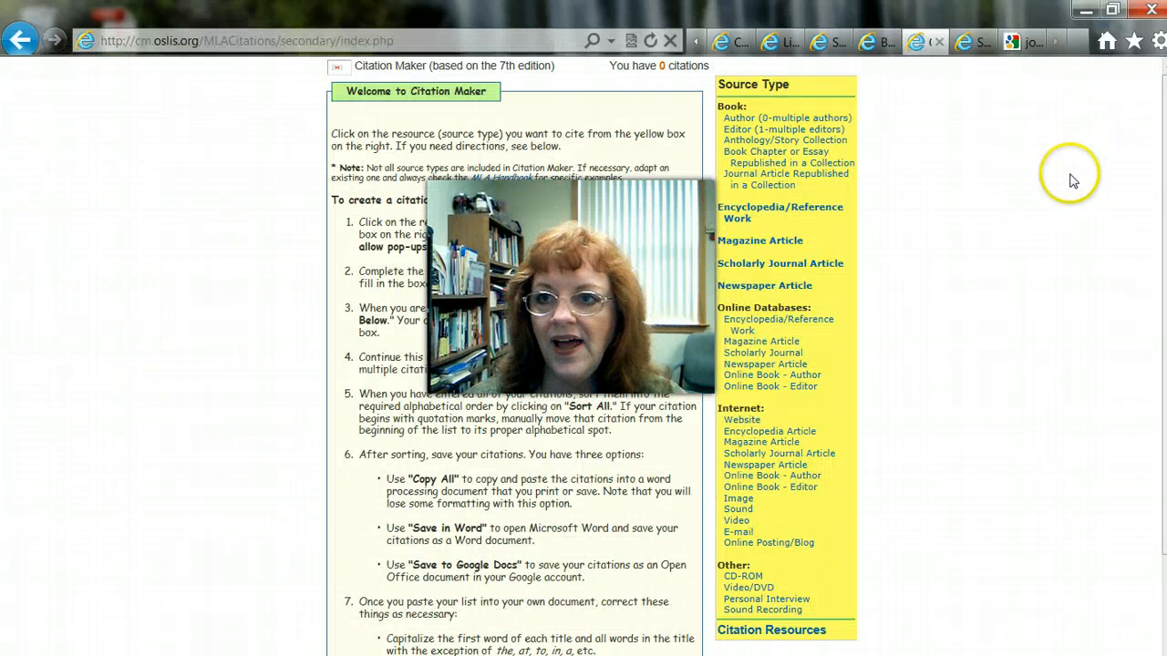
pyautogui.click(976, 42)
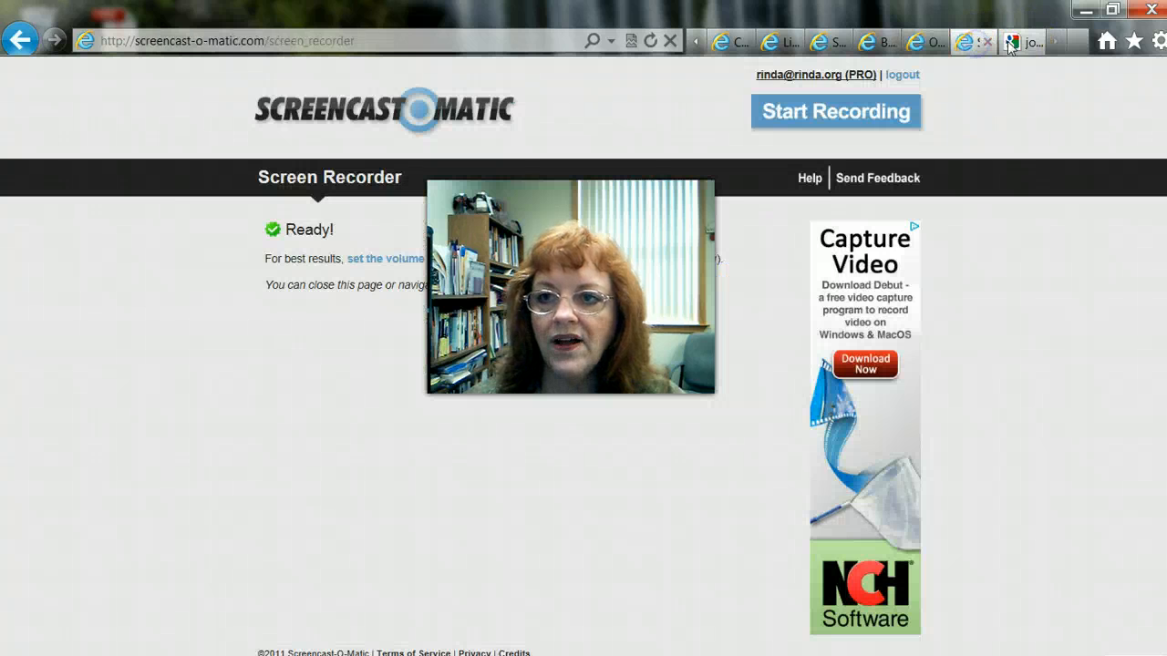
pyautogui.click(1021, 42)
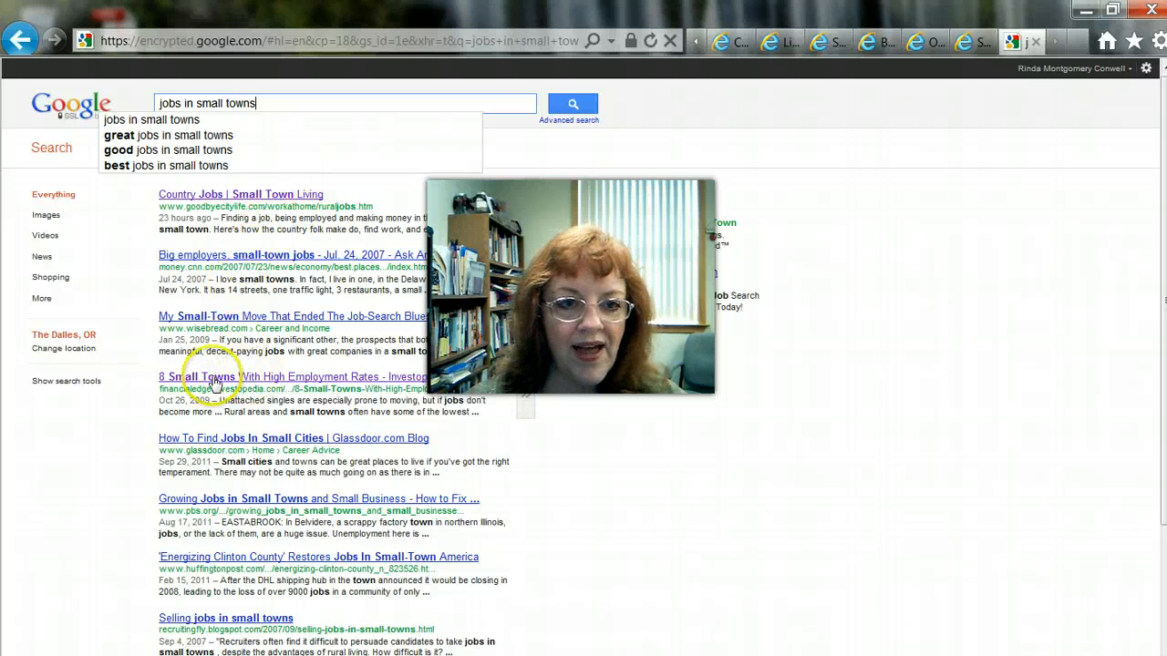
# Review the AOL Jobs, PBS and Glassdoor articles from the "jobs in small towns" results as possible sources, returning to the results
pyautogui.scroll(-3, 130, 460)
pyautogui.scroll(3, 131, 471)
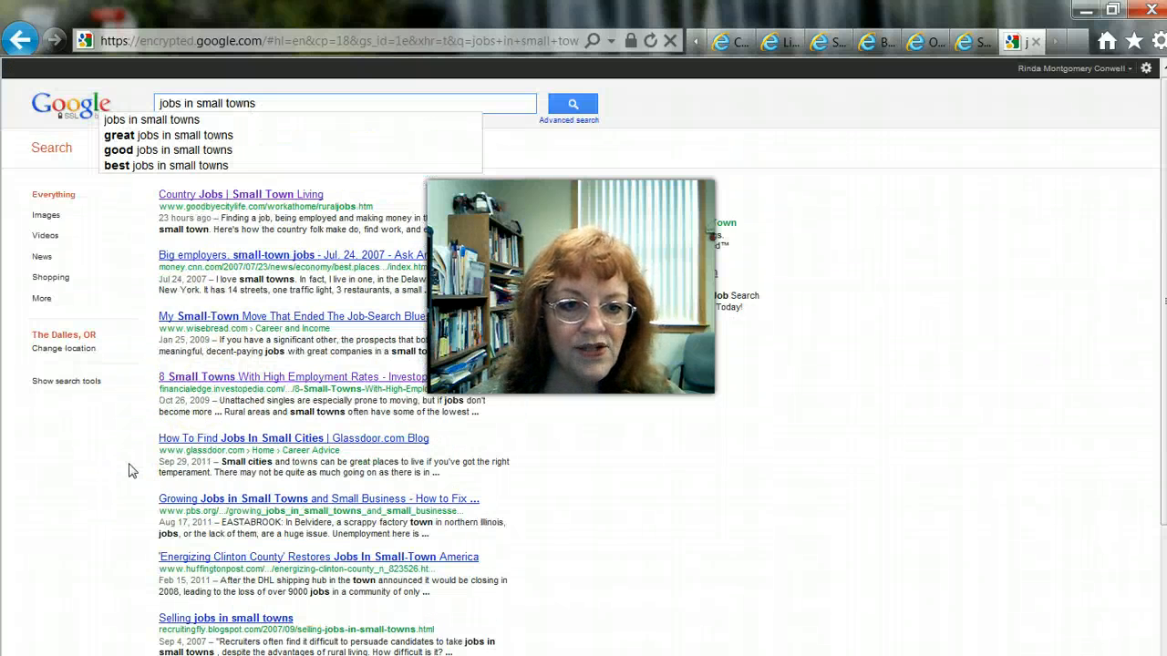
pyautogui.scroll(-3, 131, 471)
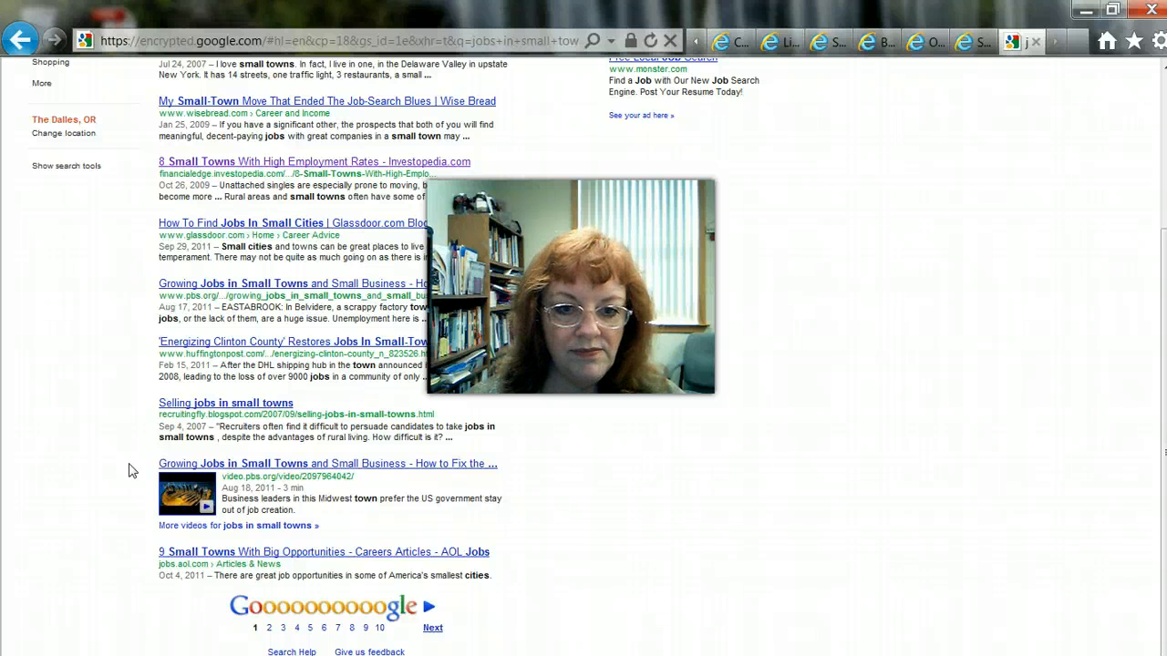
pyautogui.click(300, 552)
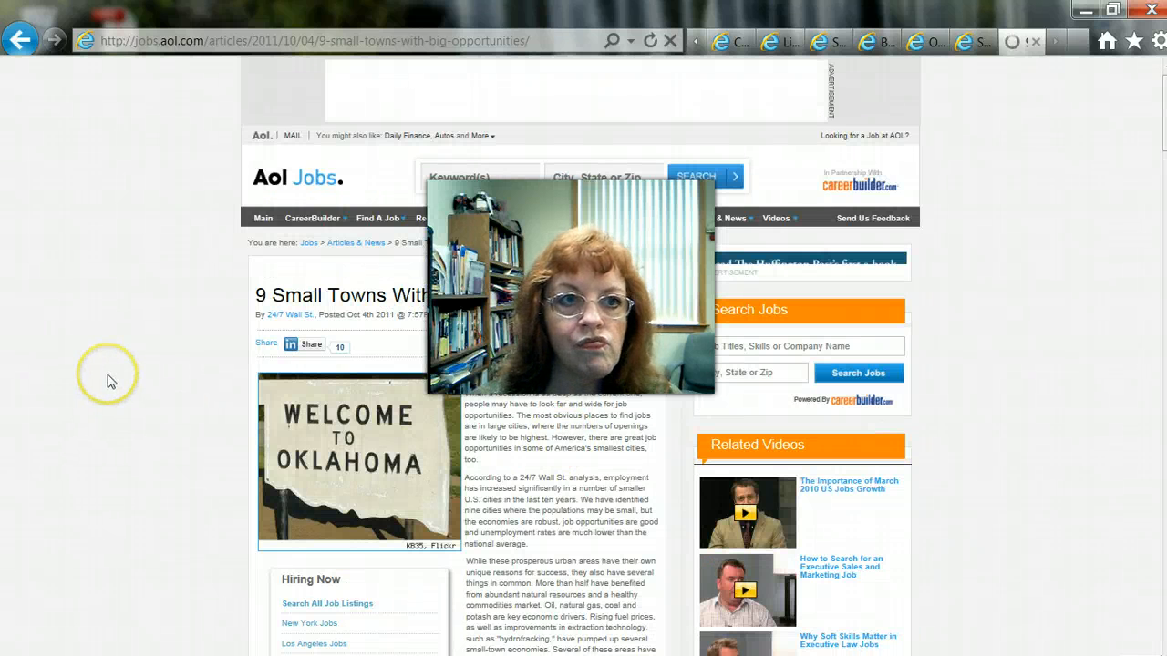
pyautogui.click(19, 41)
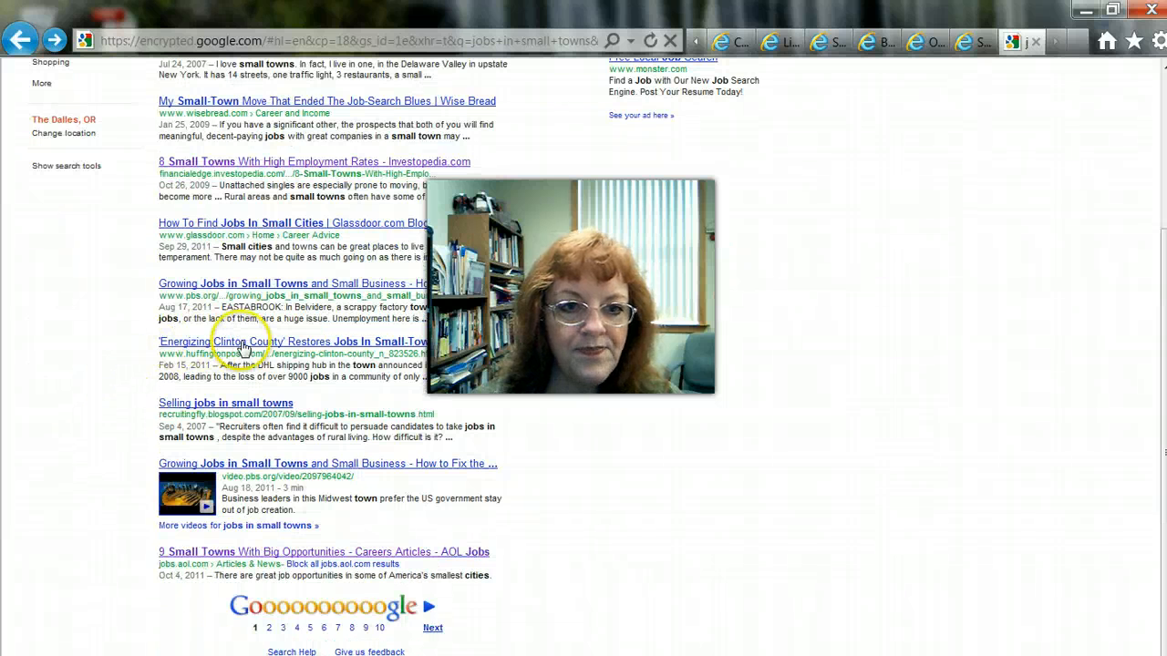
pyautogui.click(244, 287)
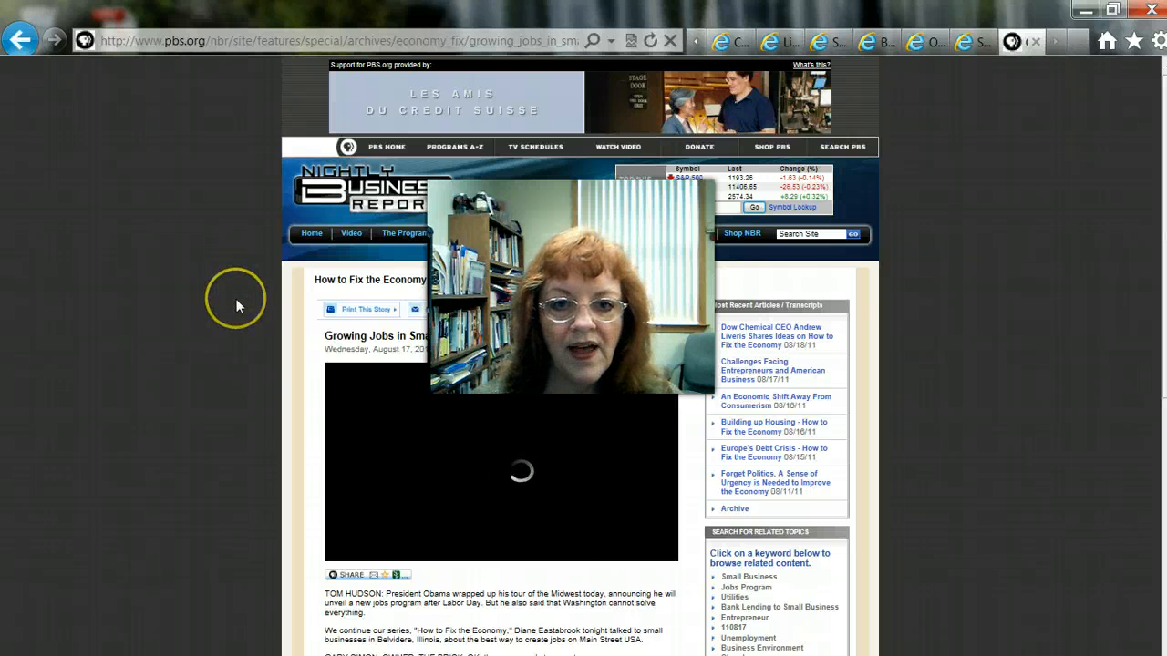
pyautogui.click(24, 45)
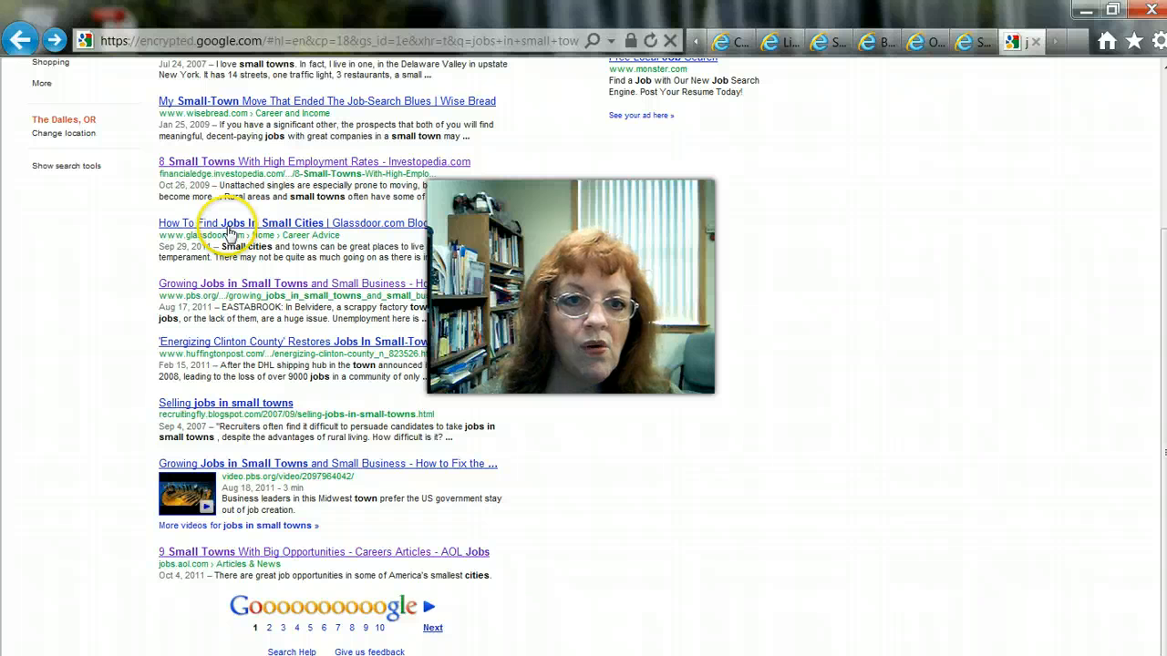
pyautogui.click(231, 225)
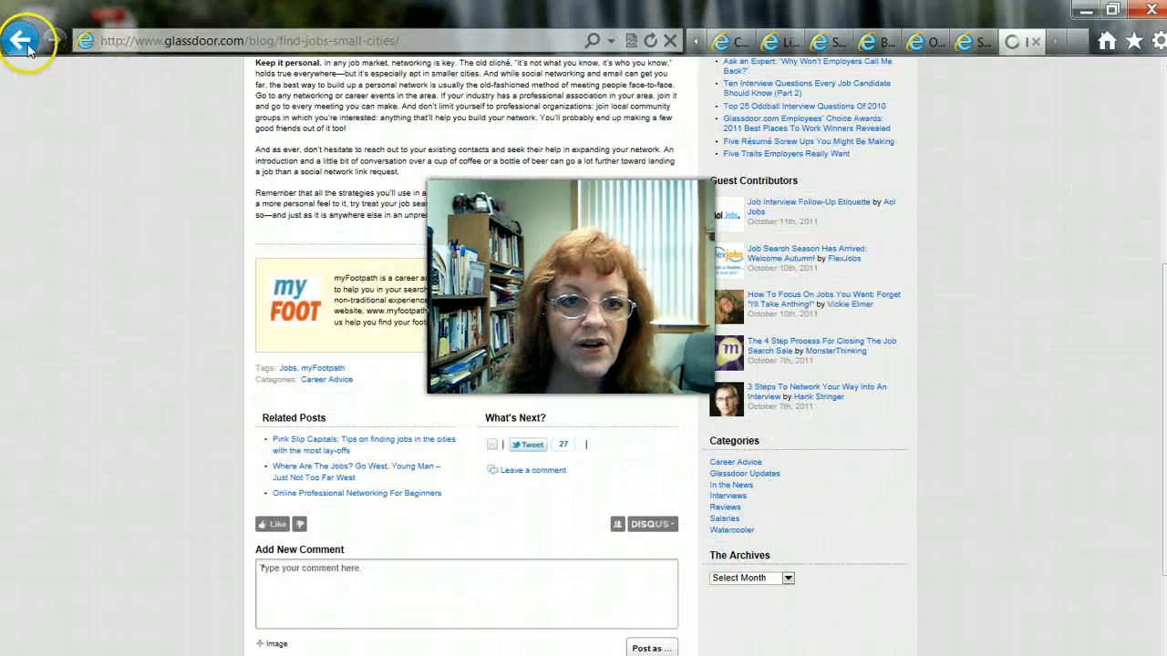
pyautogui.click(22, 42)
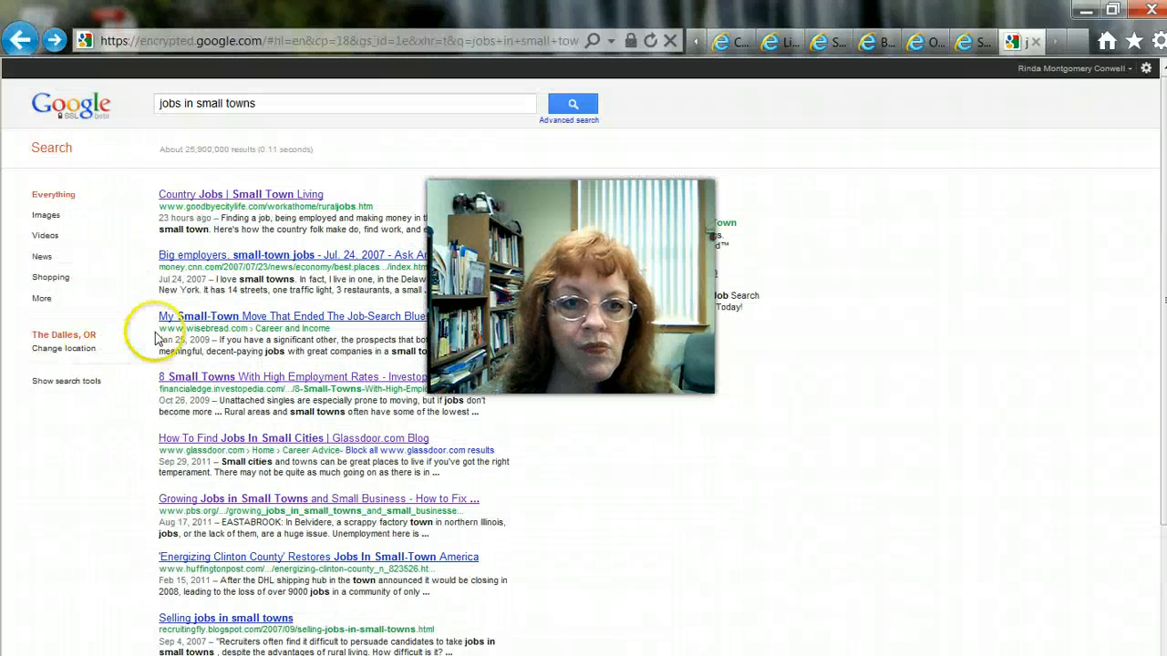
# Open the Wise Bread article about a small-town move that ended the job-search blues and copy its web address
pyautogui.click(226, 324)
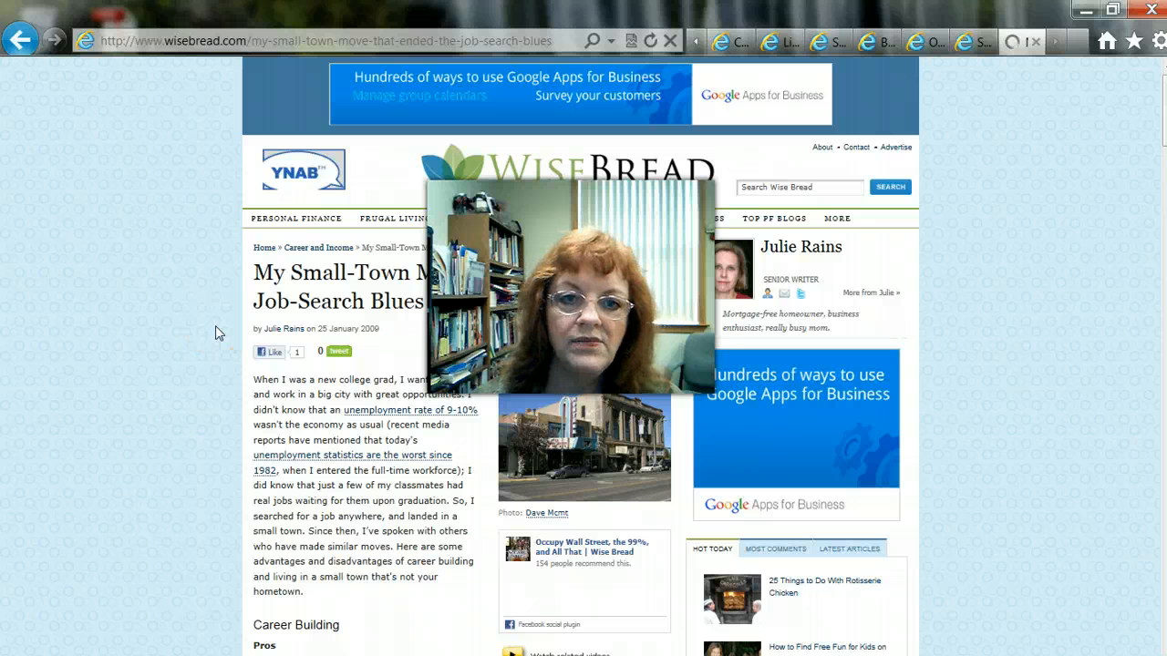
pyautogui.scroll(-5, 216, 328)
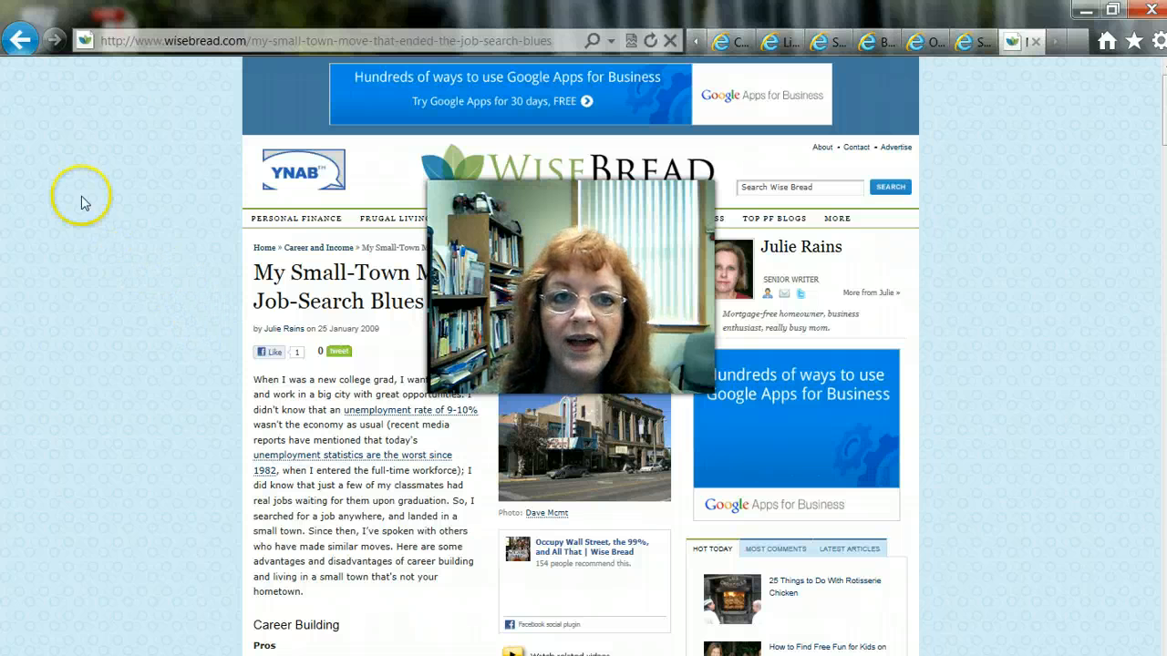
pyautogui.click(222, 41)
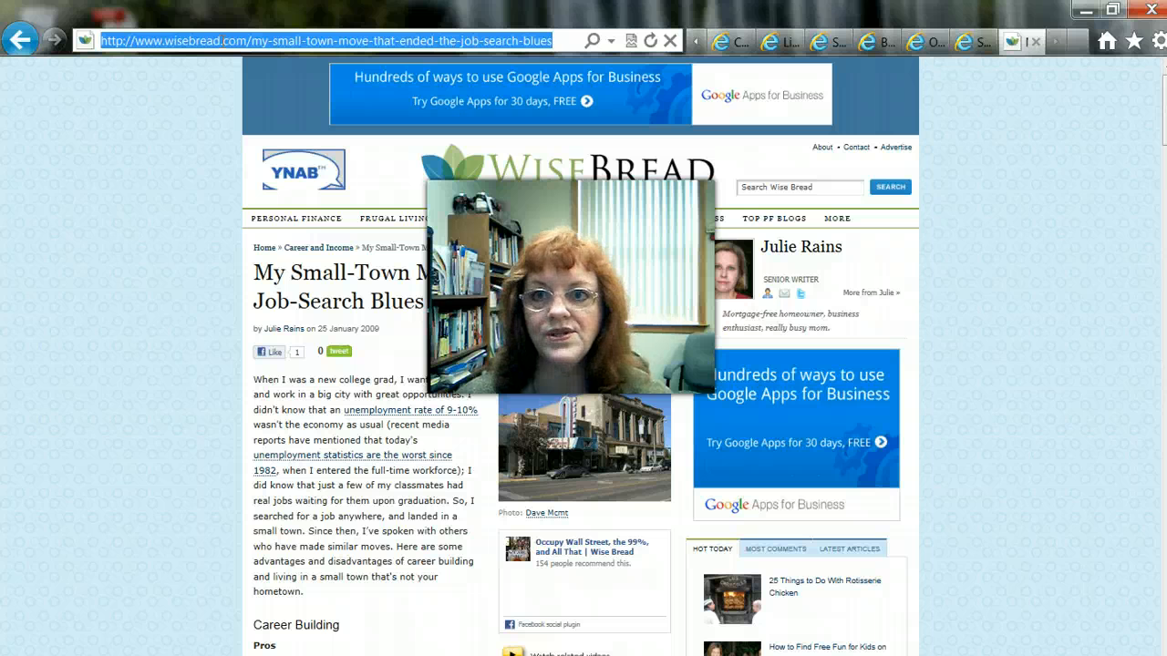
# Start an Internet Magazine Article citation in the OSLIS Citation Maker
pyautogui.click(965, 42)
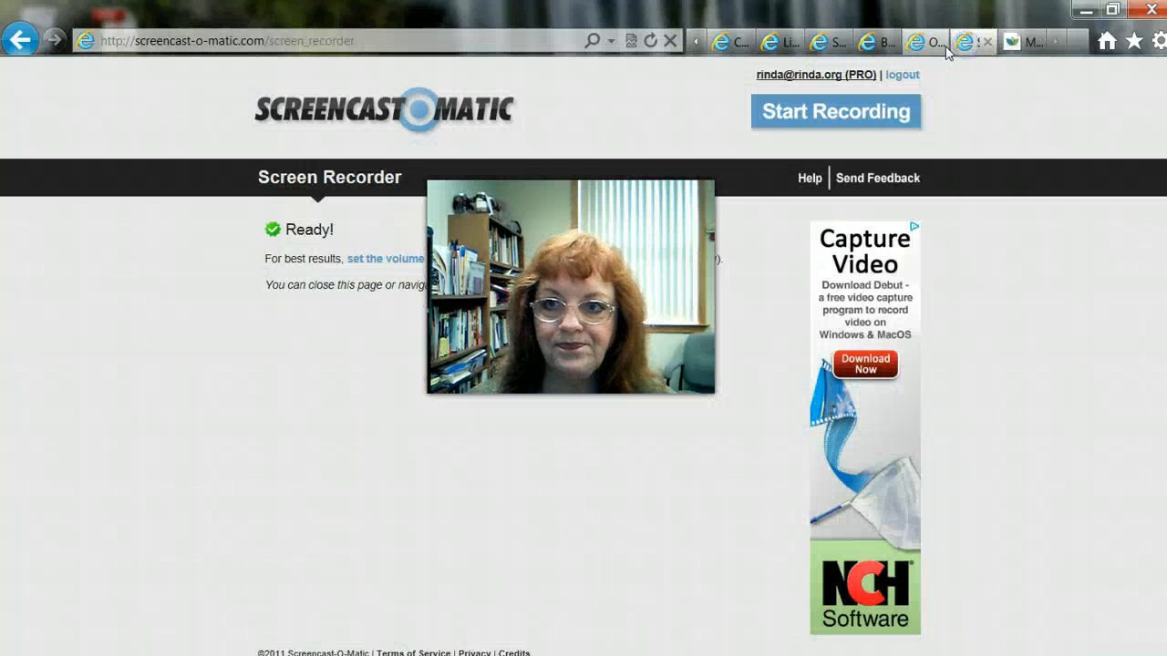
pyautogui.click(944, 50)
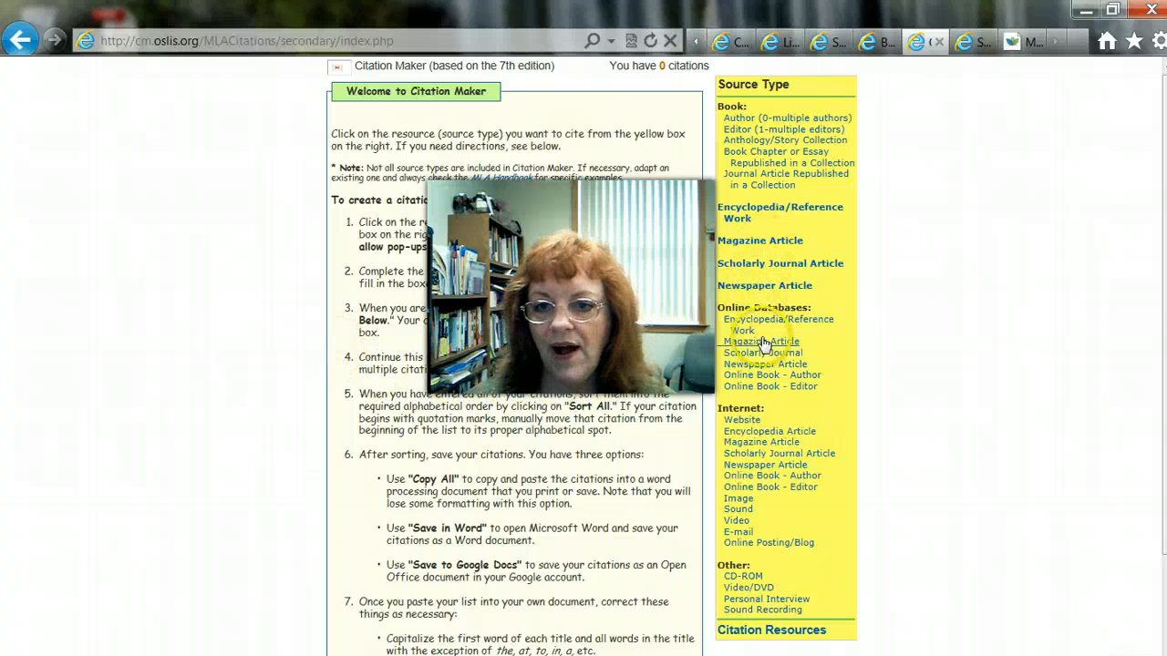
pyautogui.click(763, 445)
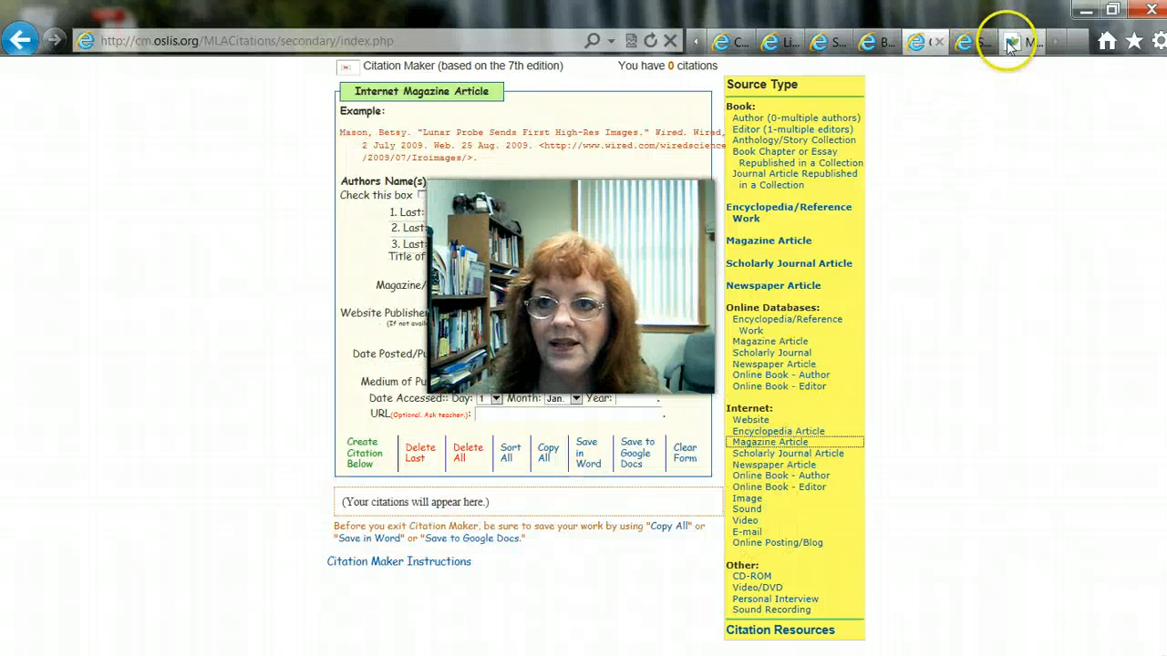
# Check the Wise Bread article's details and paste its web address into the URL field of the citation form
pyautogui.click(1012, 43)
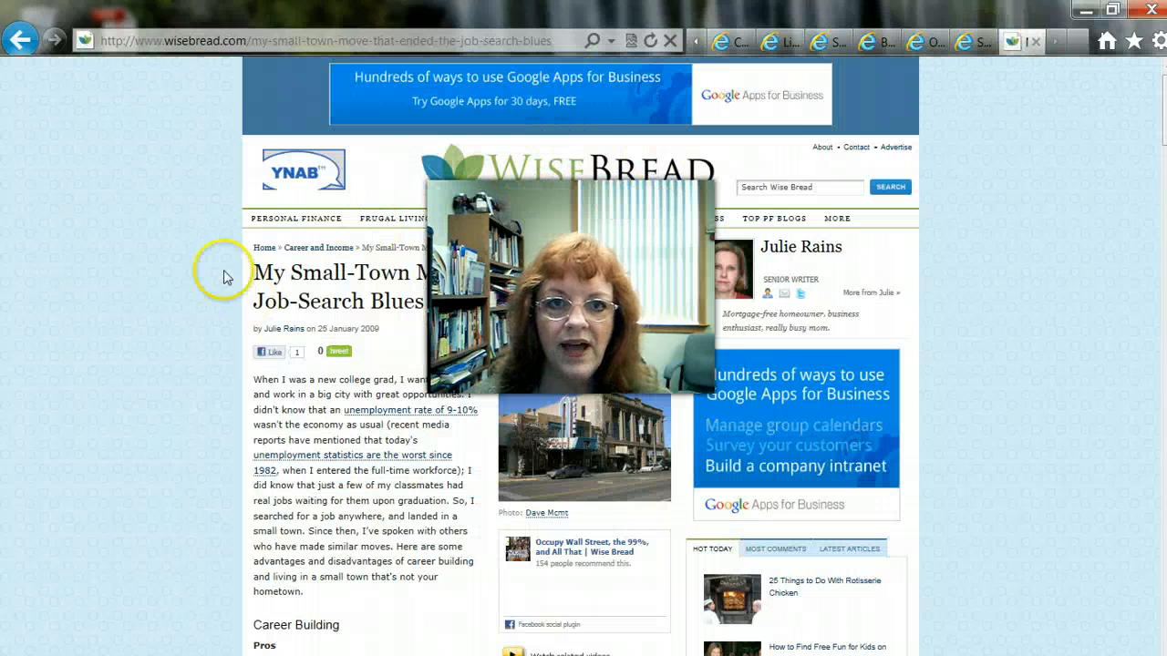
pyautogui.scroll(-6, 195, 372)
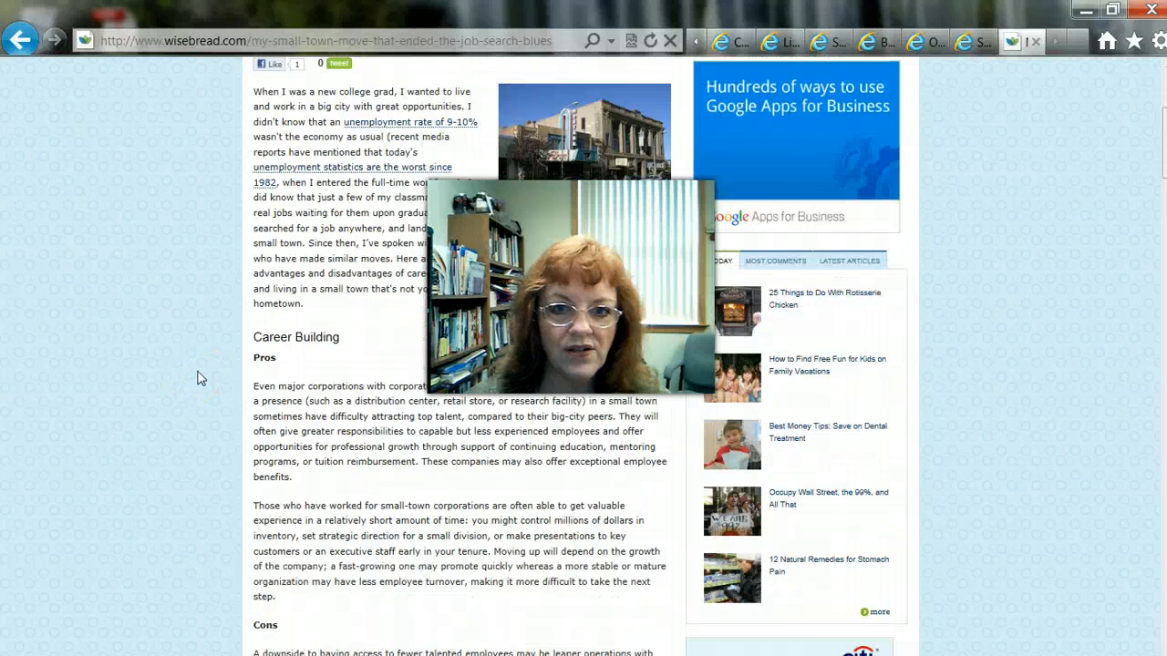
pyautogui.scroll(6, 199, 376)
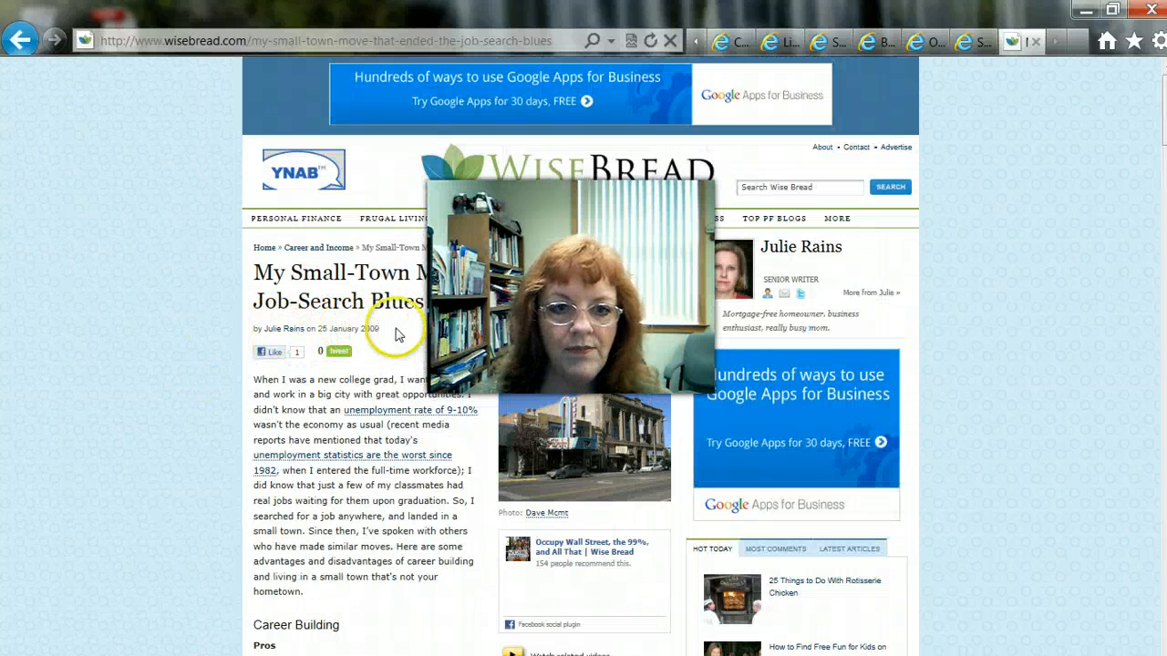
pyautogui.click(971, 41)
pyautogui.click(914, 41)
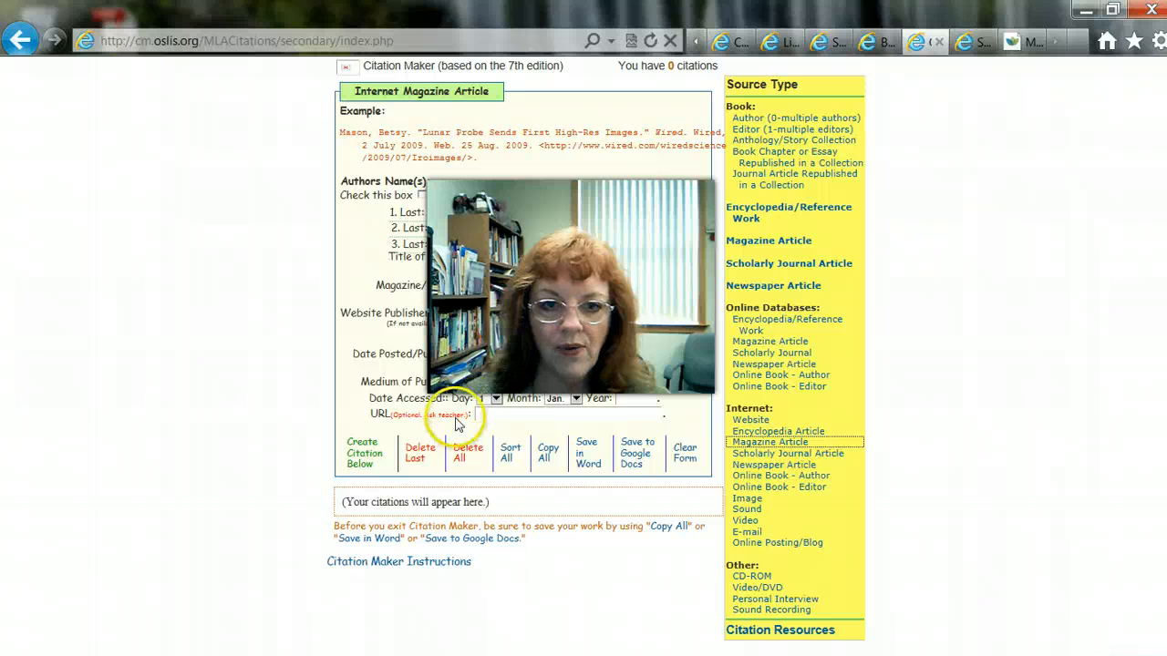
pyautogui.click(497, 416)
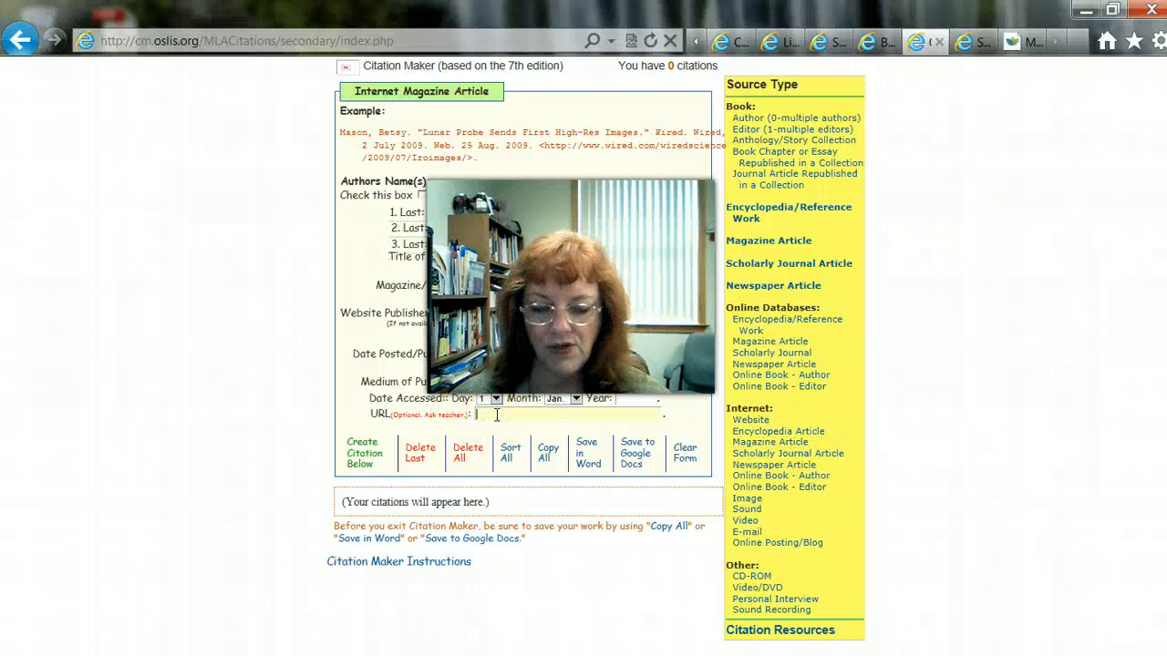
pyautogui.hotkey('ctrl', 'v')
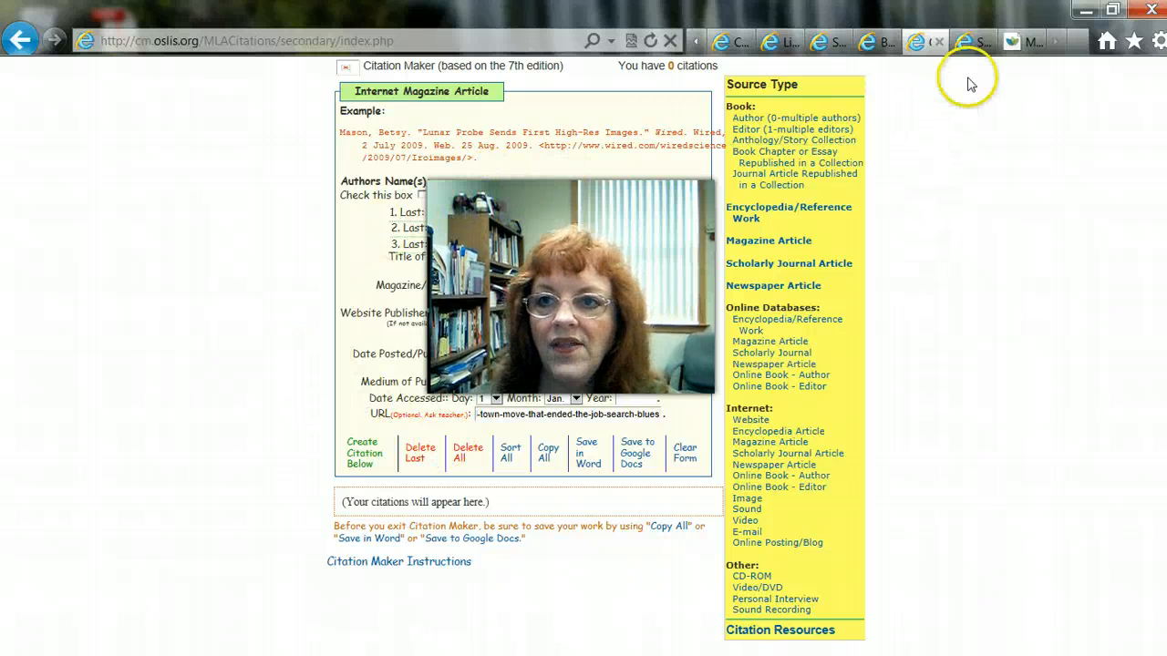
# Check the article's author and copy its title from the Wise Bread page for the citation form
pyautogui.click(1022, 42)
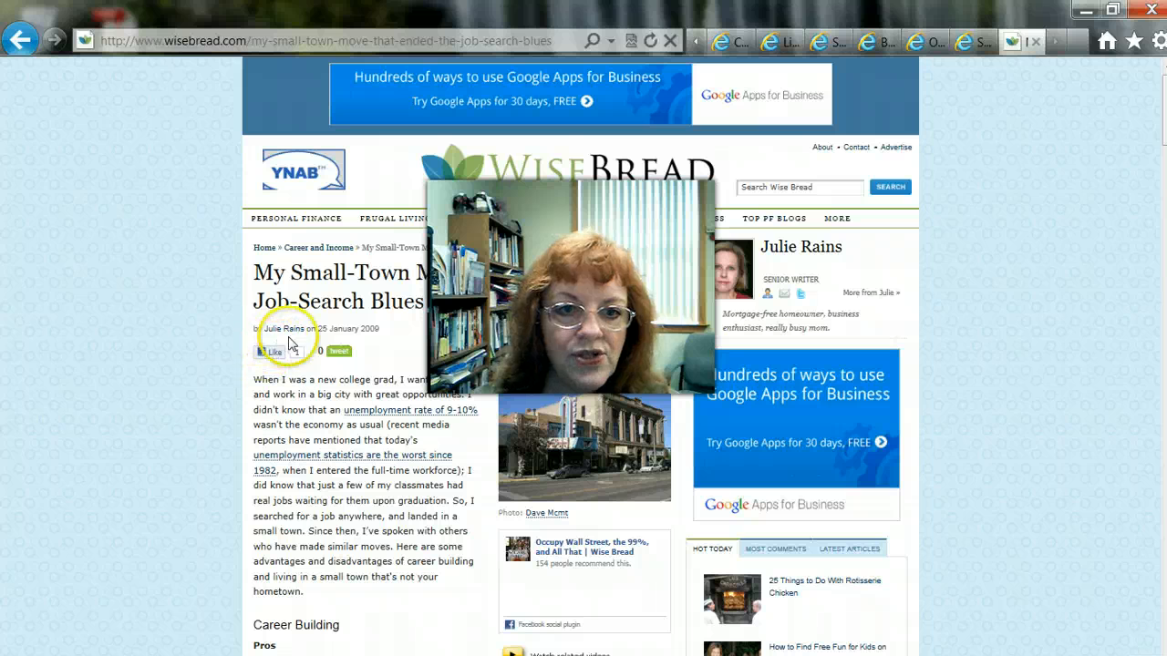
pyautogui.click(925, 41)
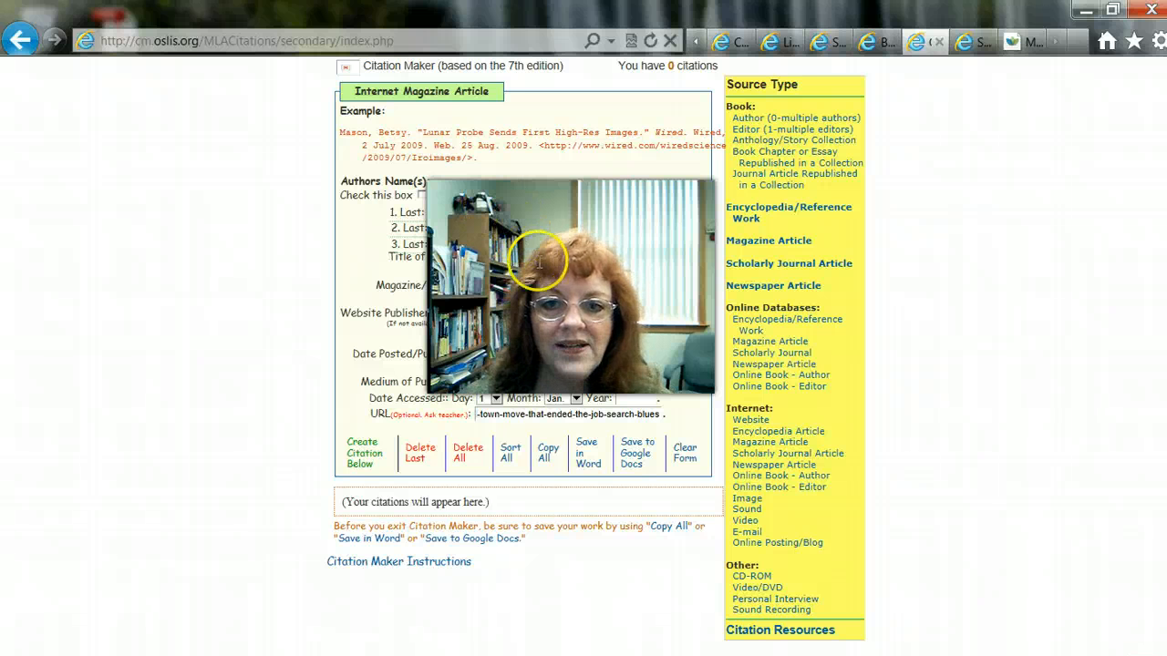
pyautogui.click(1019, 41)
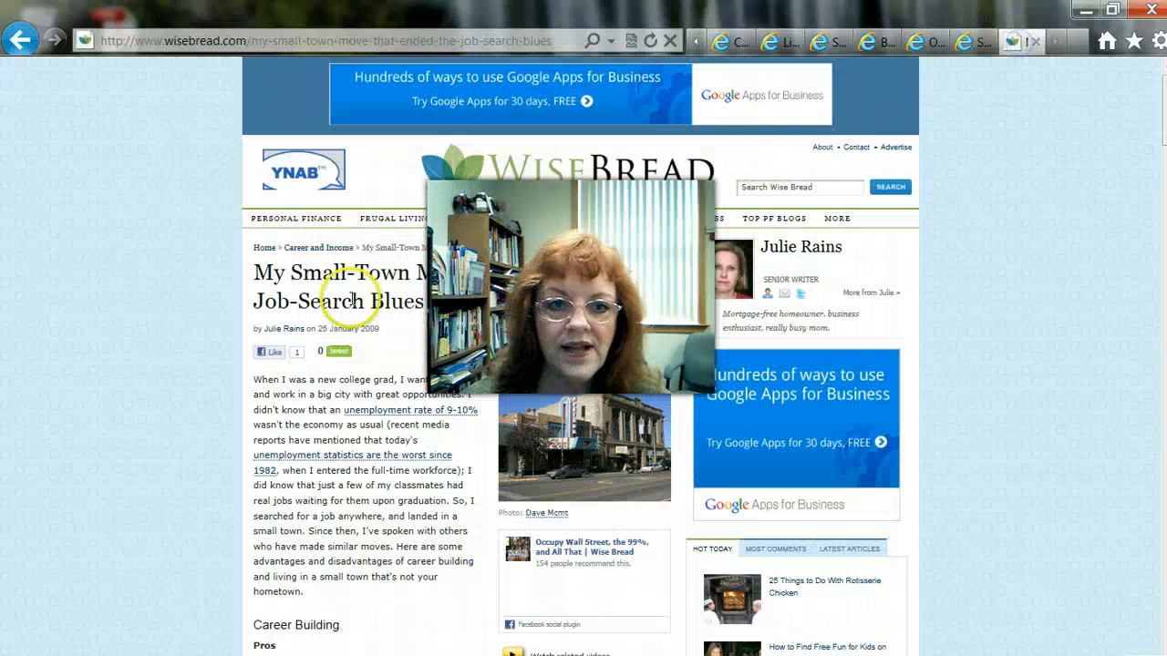
pyautogui.moveTo(428, 302); pyautogui.dragTo(254, 278)
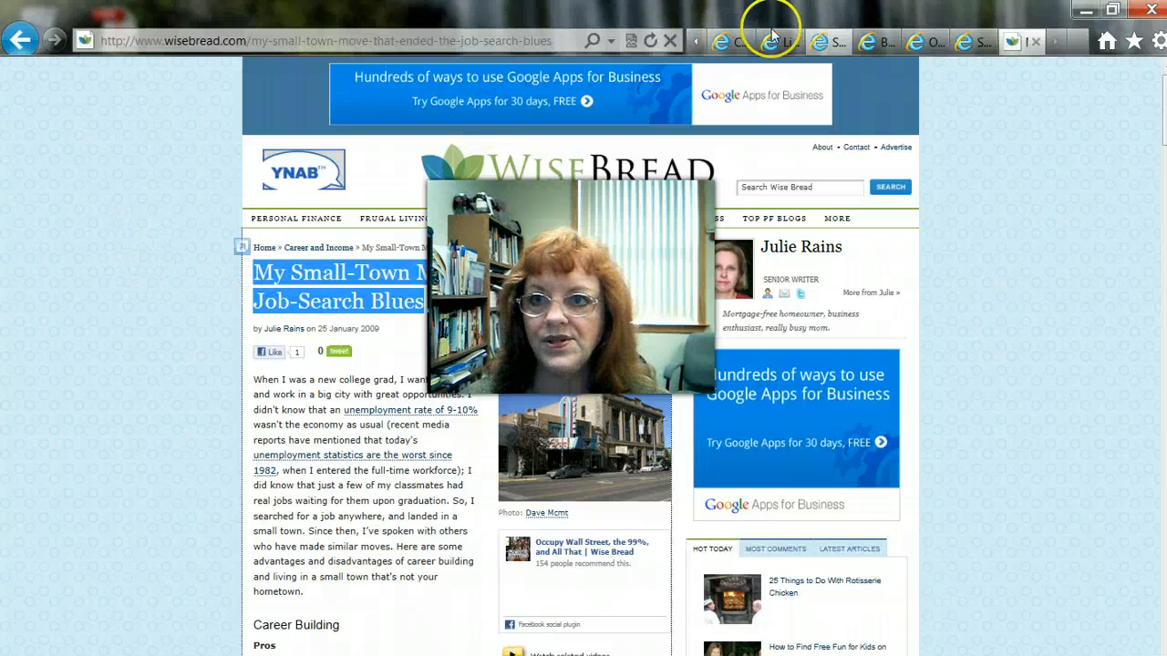
pyautogui.click(939, 41)
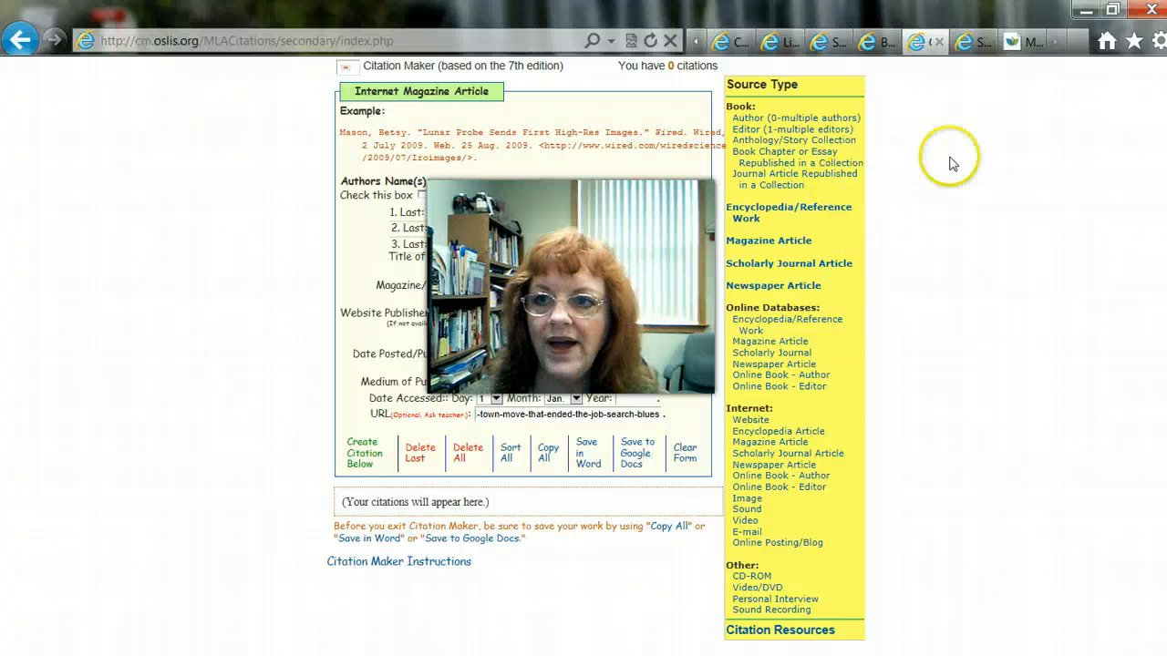
# Check the website's name on the article page and go to the magazine or website name field of the citation form
pyautogui.click(1019, 41)
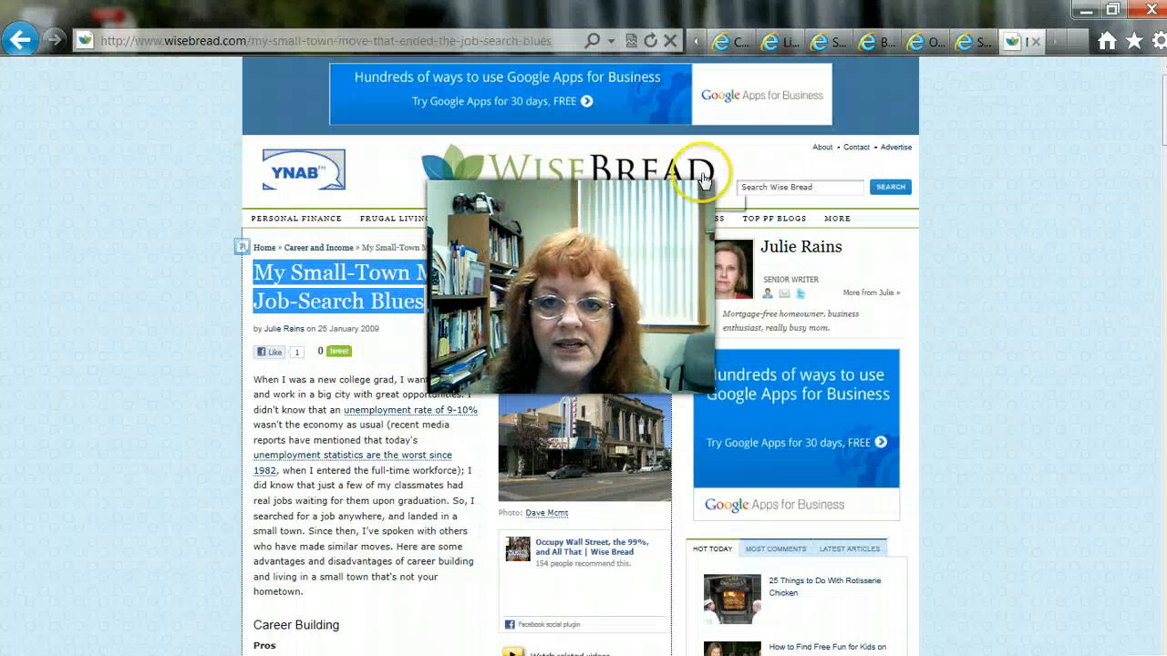
pyautogui.click(552, 170)
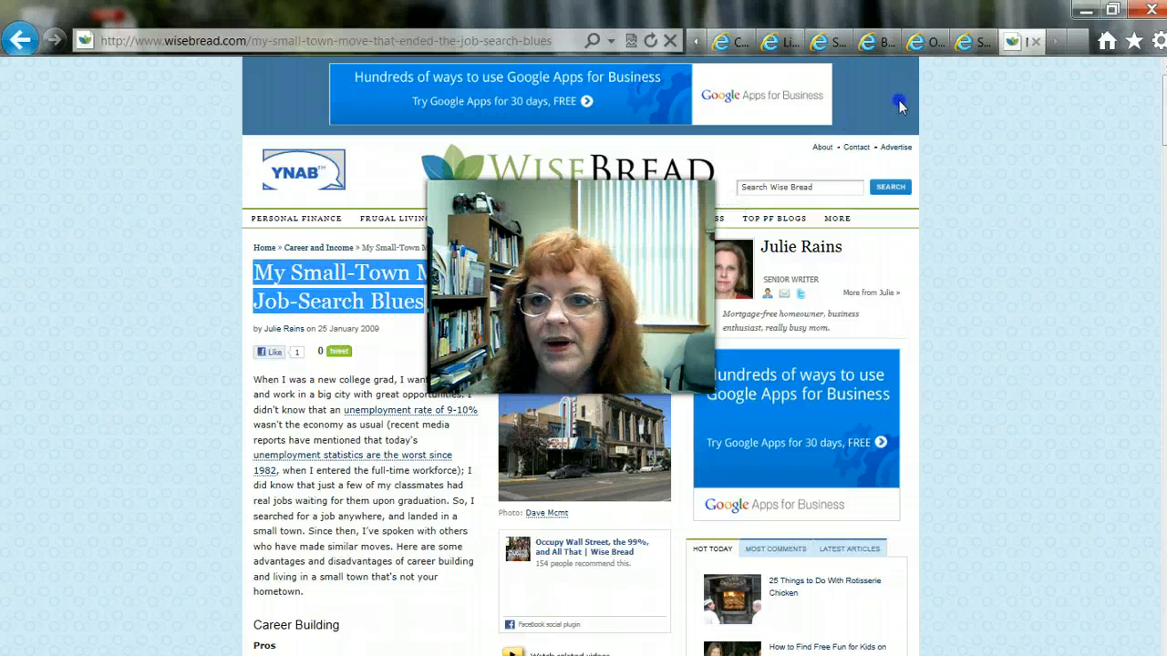
pyautogui.click(925, 41)
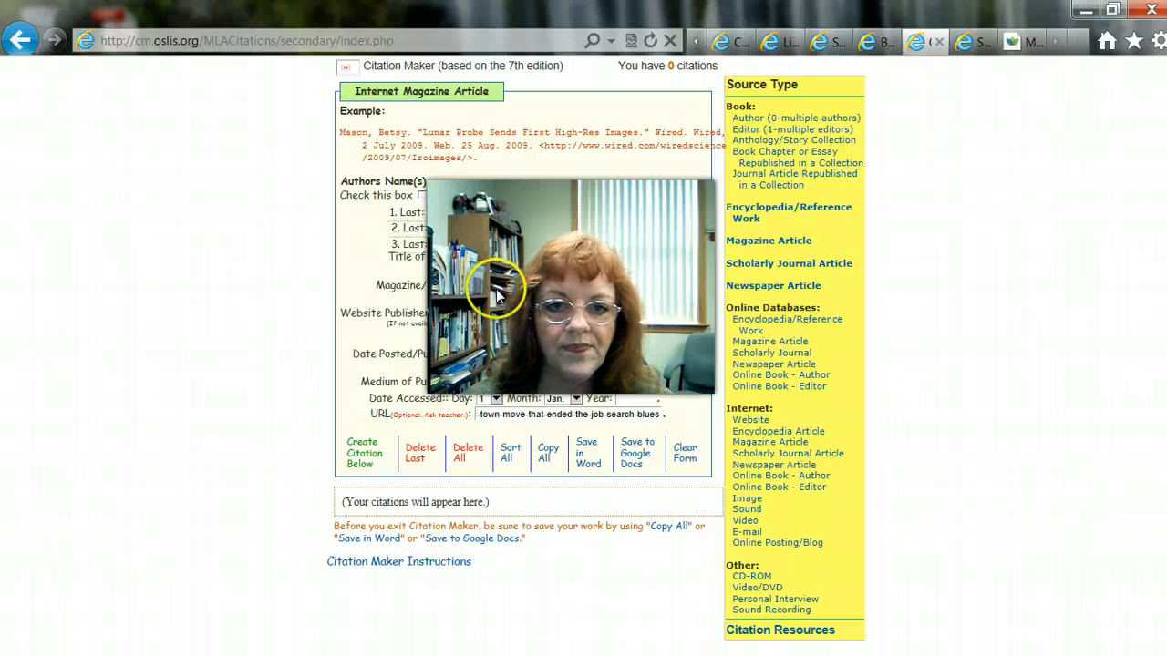
pyautogui.click(426, 291)
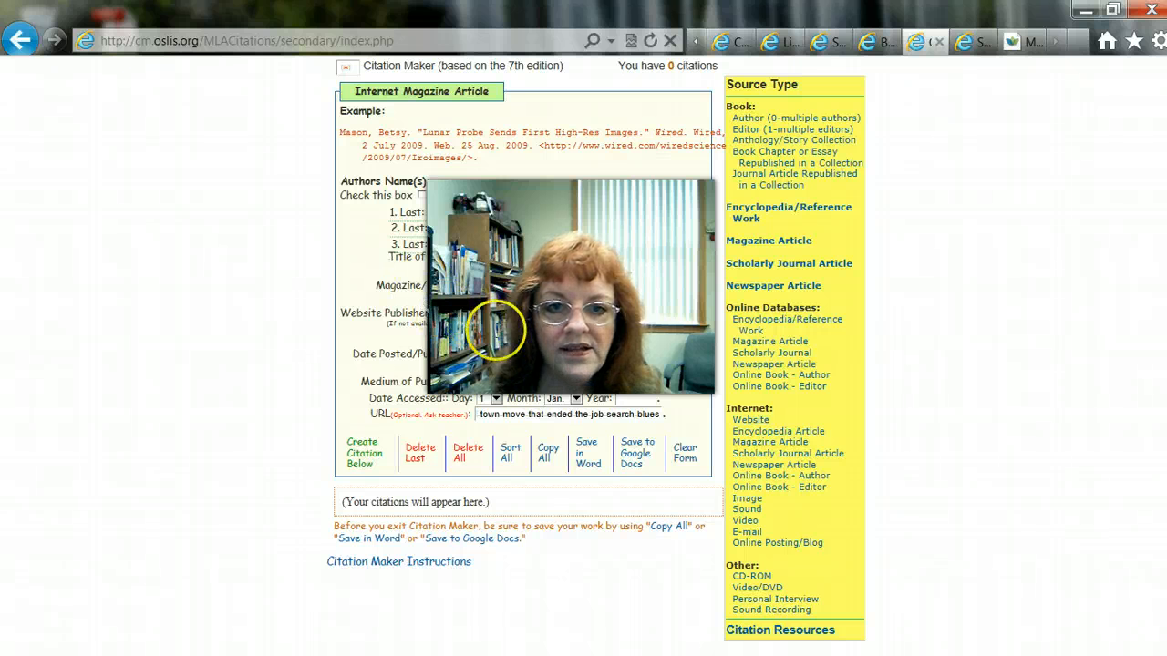
# Examine the YNAB site advertised on the Wise Bread page, and close its window to return to the article
pyautogui.click(1016, 41)
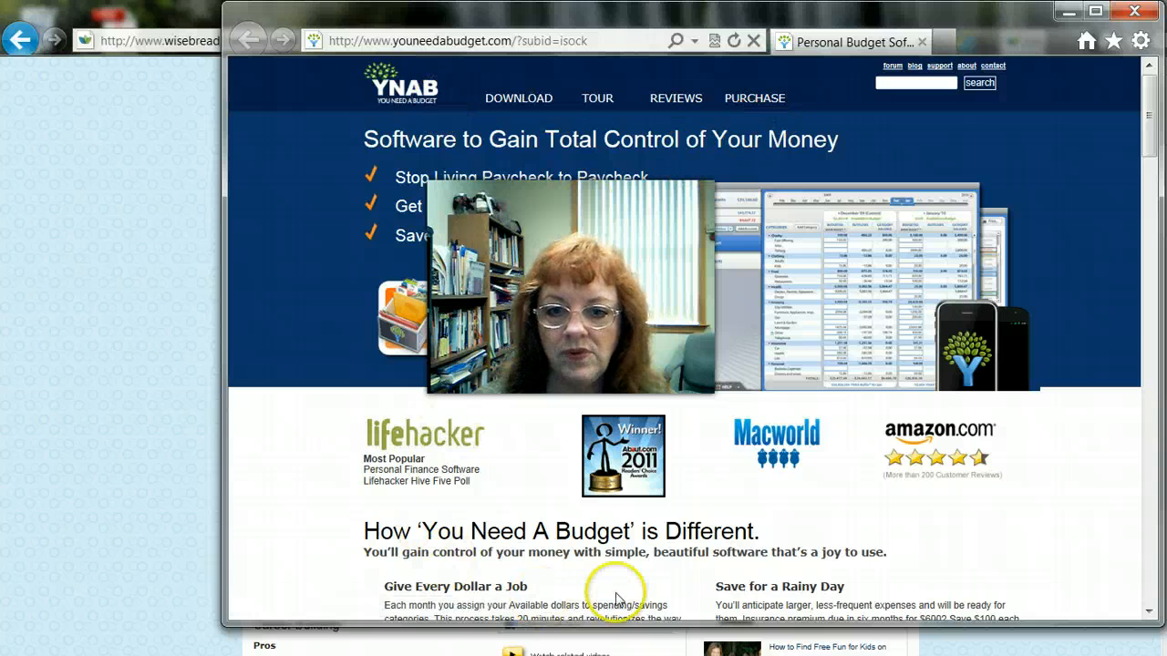
pyautogui.scroll(-2, 905, 487)
pyautogui.scroll(-10, 905, 488)
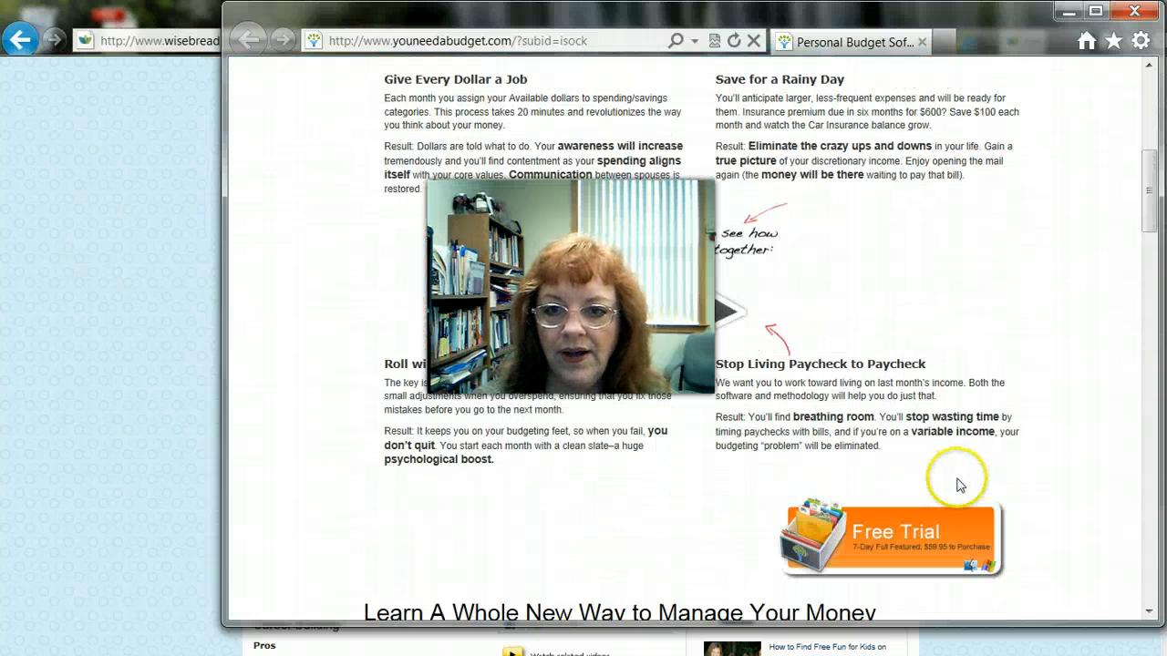
pyautogui.click(1134, 11)
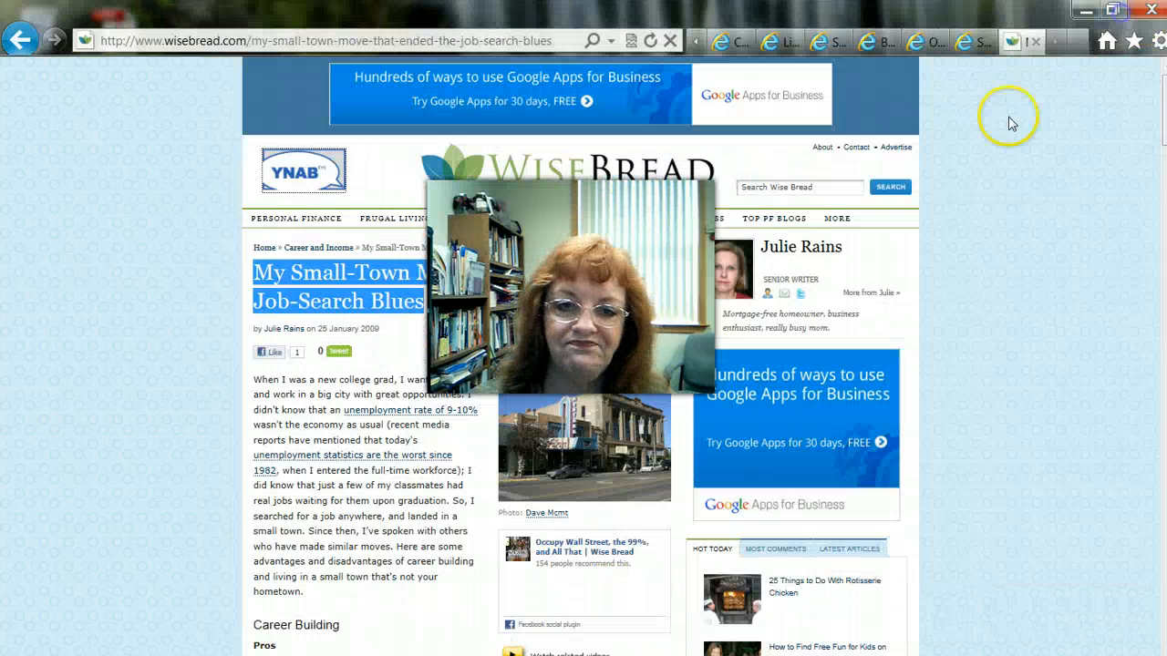
# Enter YNAB as the website publisher, check the article's publication date, and set the date posted to 25 Jan. 2009
pyautogui.click(928, 44)
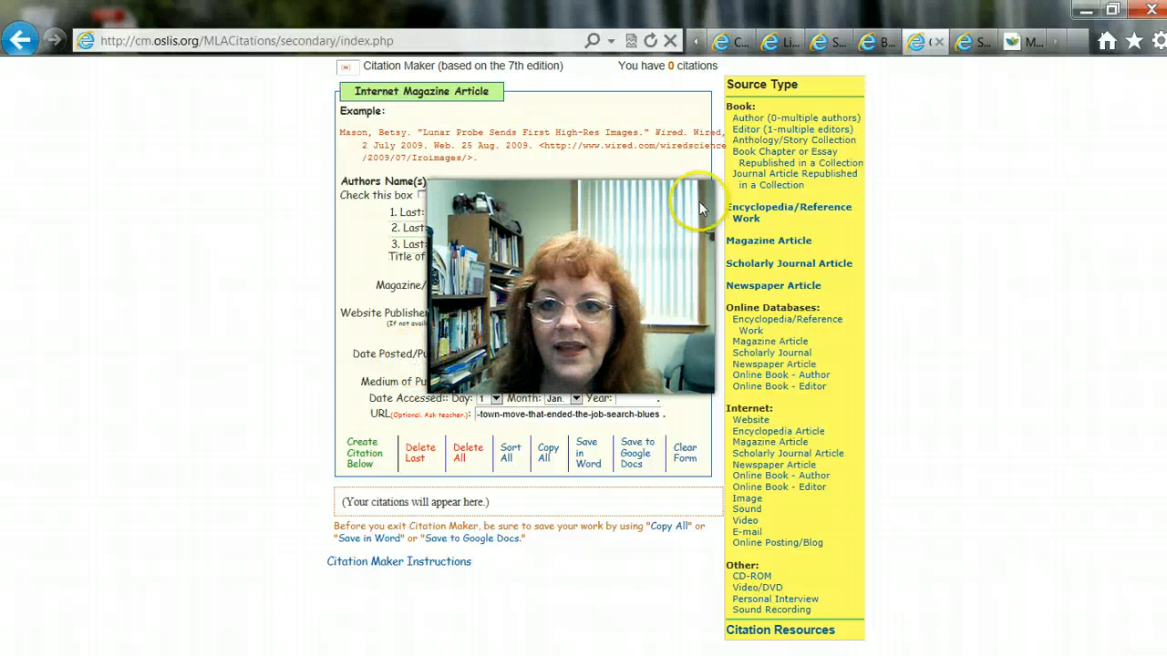
pyautogui.click(1025, 40)
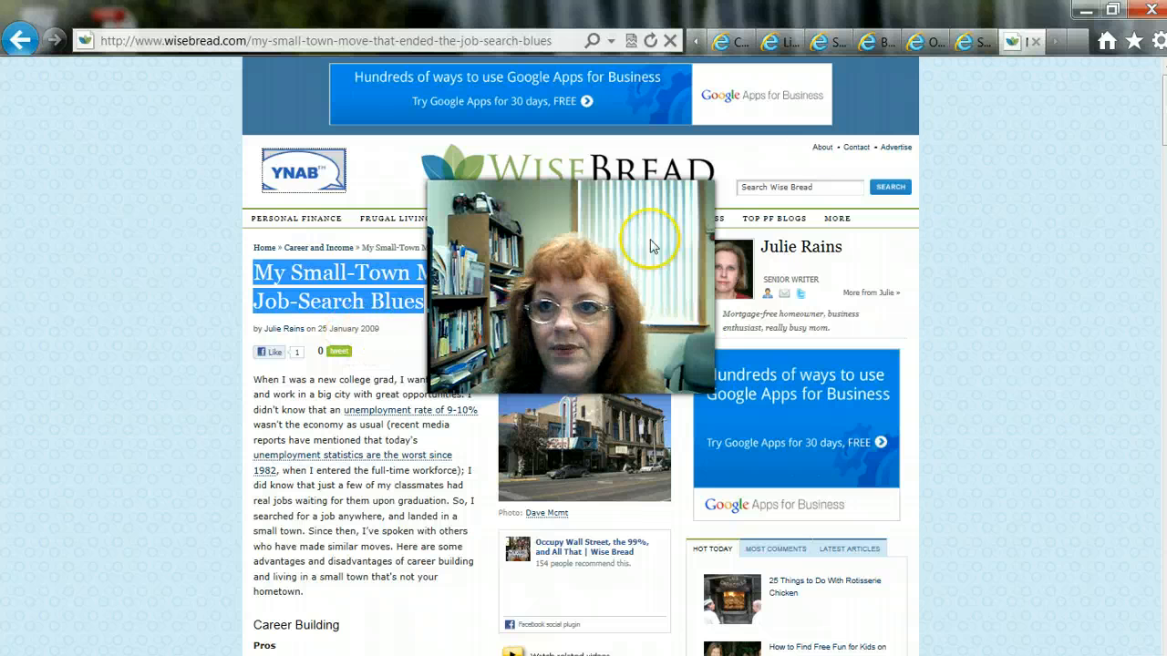
pyautogui.click(918, 40)
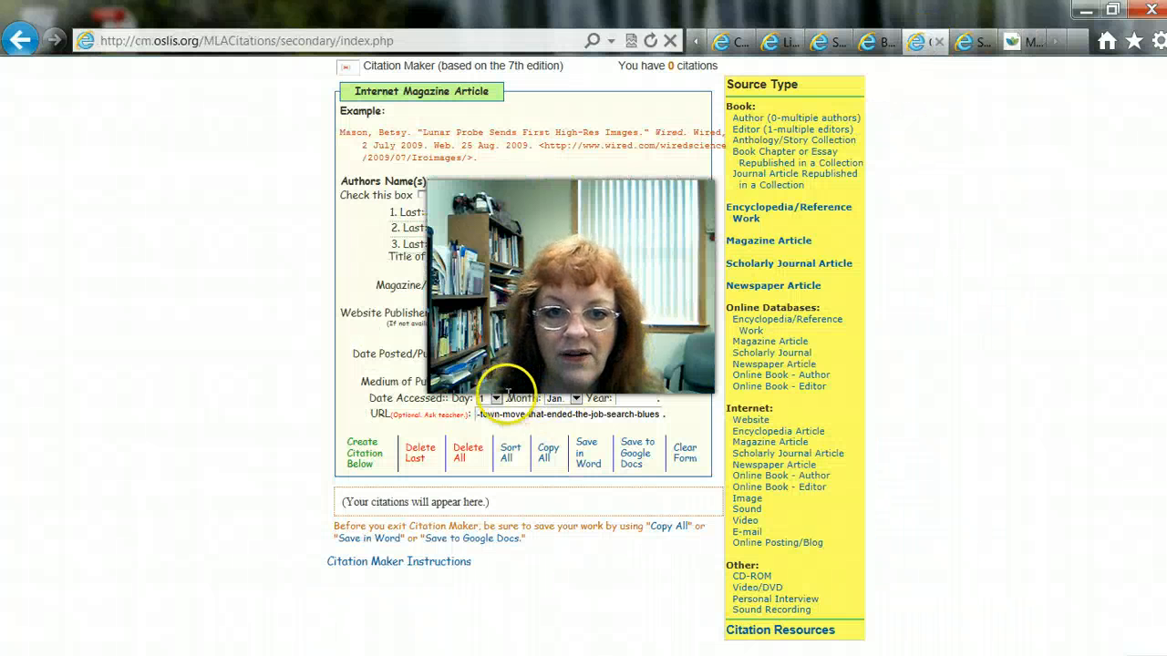
pyautogui.click(492, 372)
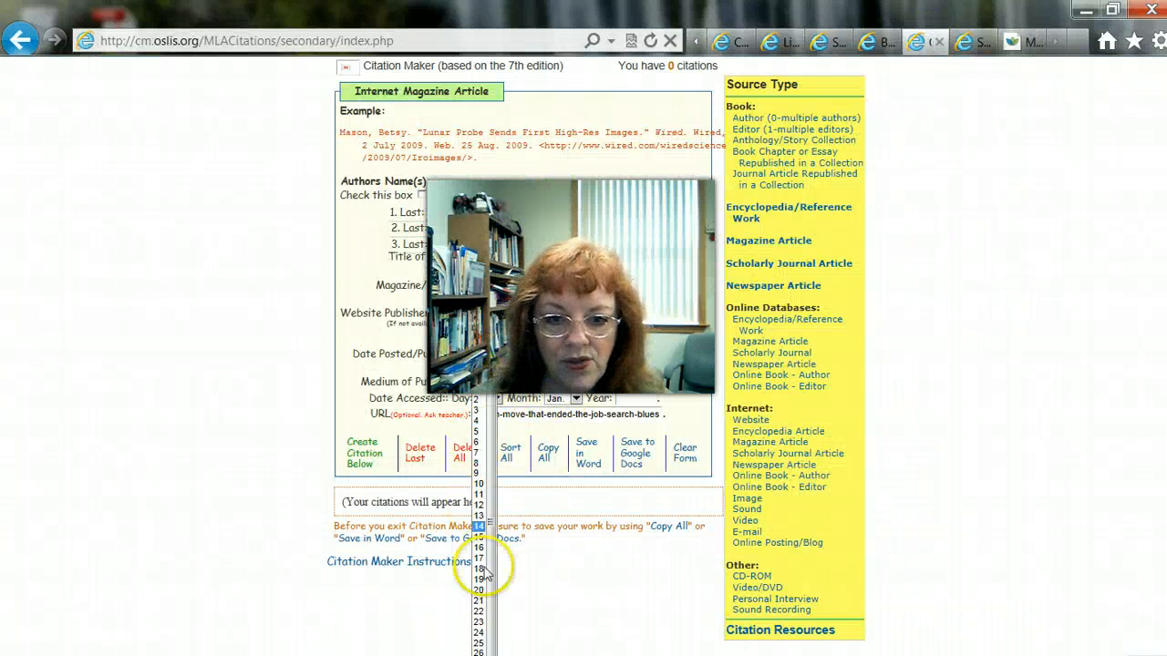
pyautogui.click(478, 643)
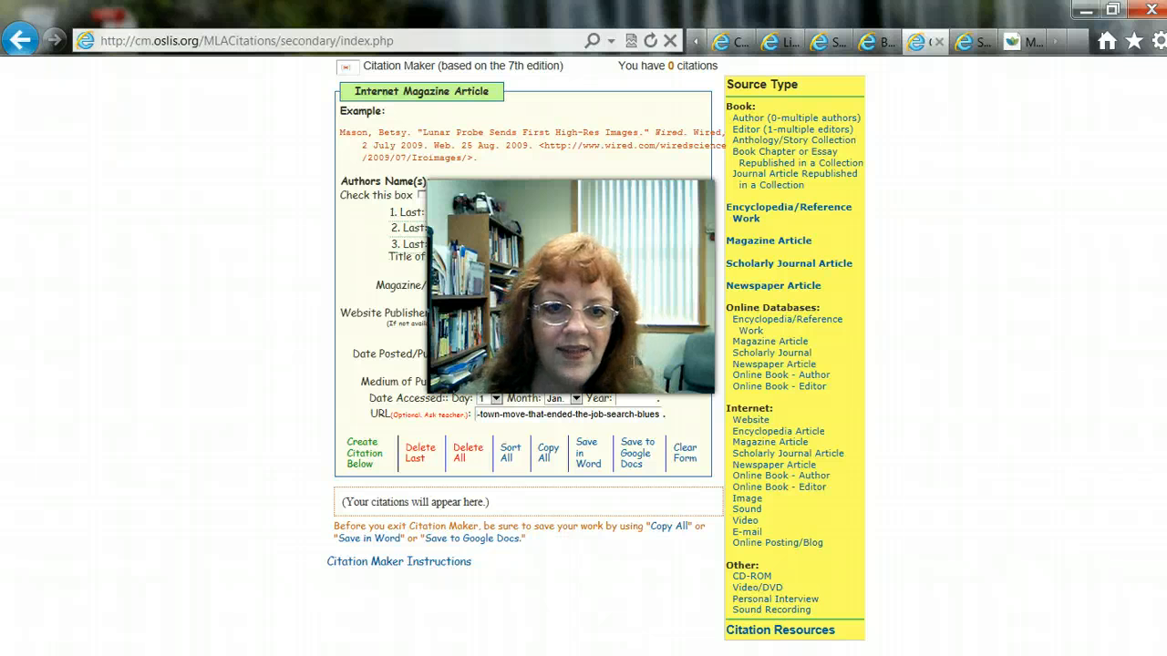
# Set the date accessed in the citation form to 11 Oct. 2011
pyautogui.click(496, 399)
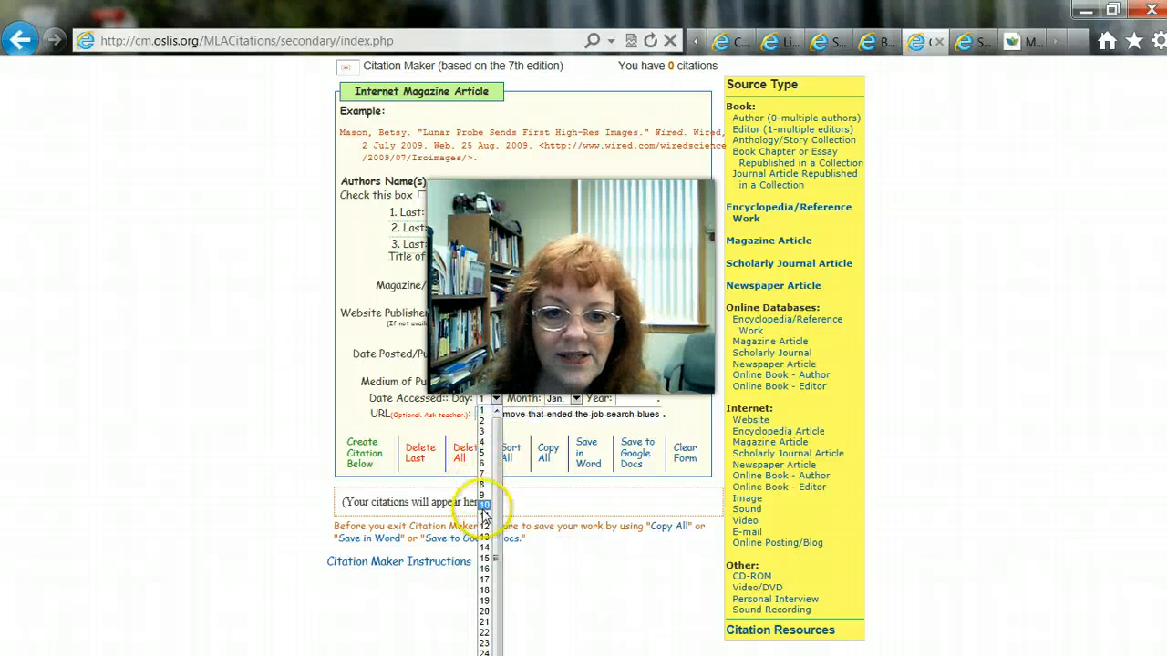
pyautogui.click(483, 516)
pyautogui.click(576, 399)
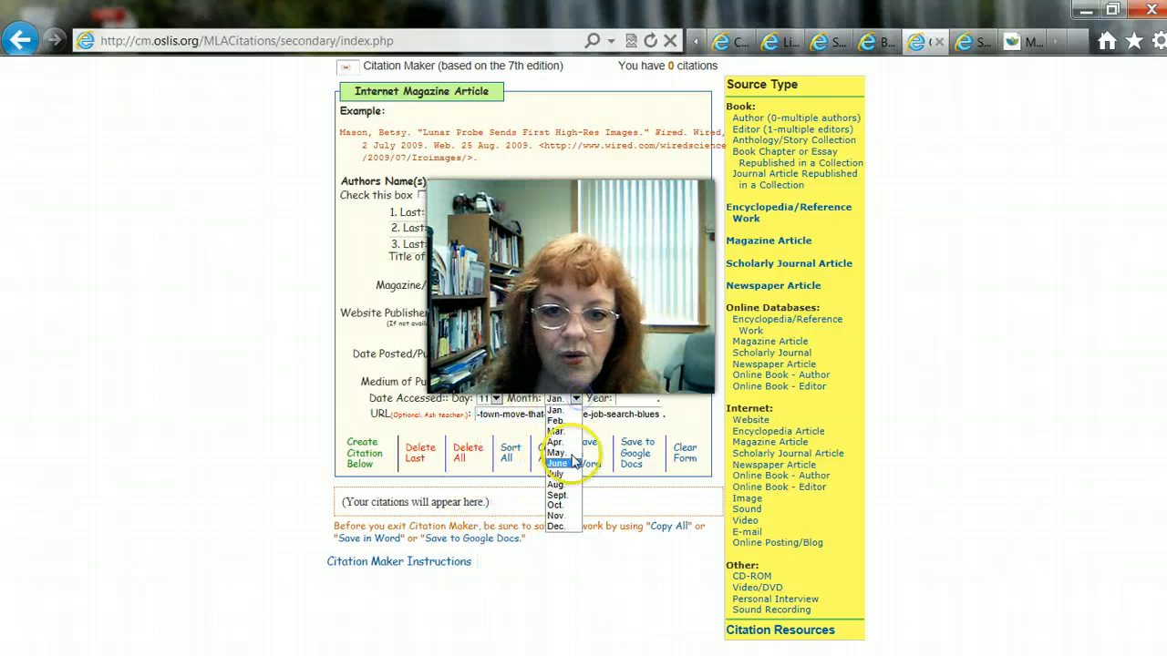
pyautogui.click(566, 505)
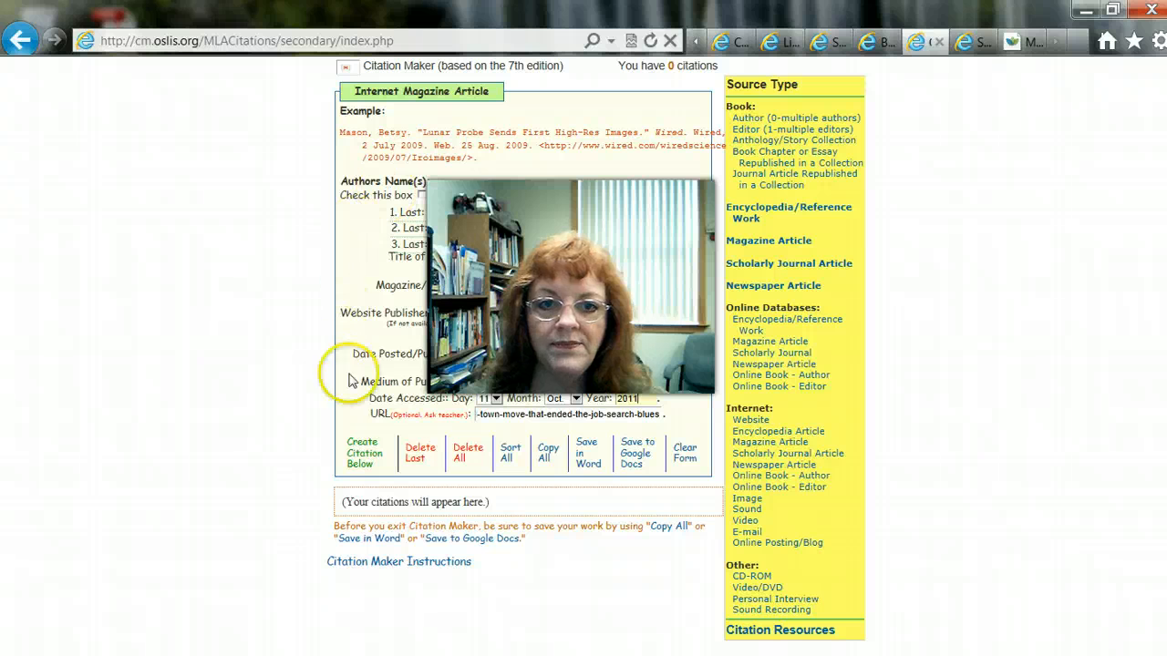
# Create the citation, copy it, and paste it under the Resources heading in the Microsoft Word document
pyautogui.click(363, 463)
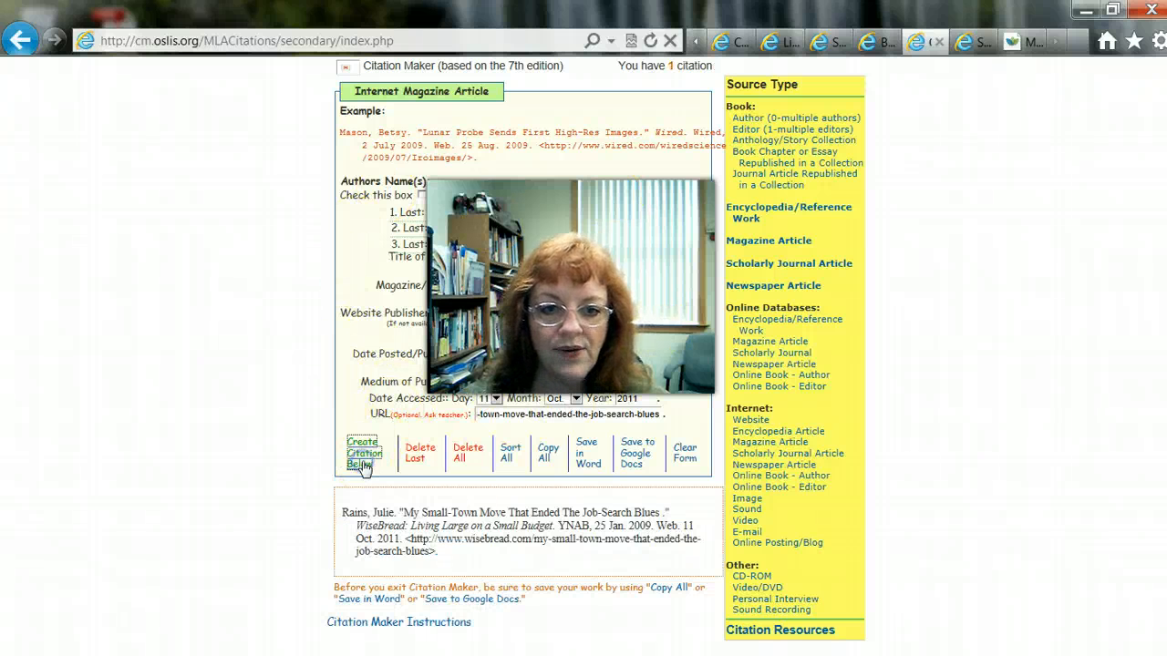
pyautogui.moveTo(443, 553); pyautogui.dragTo(354, 520)
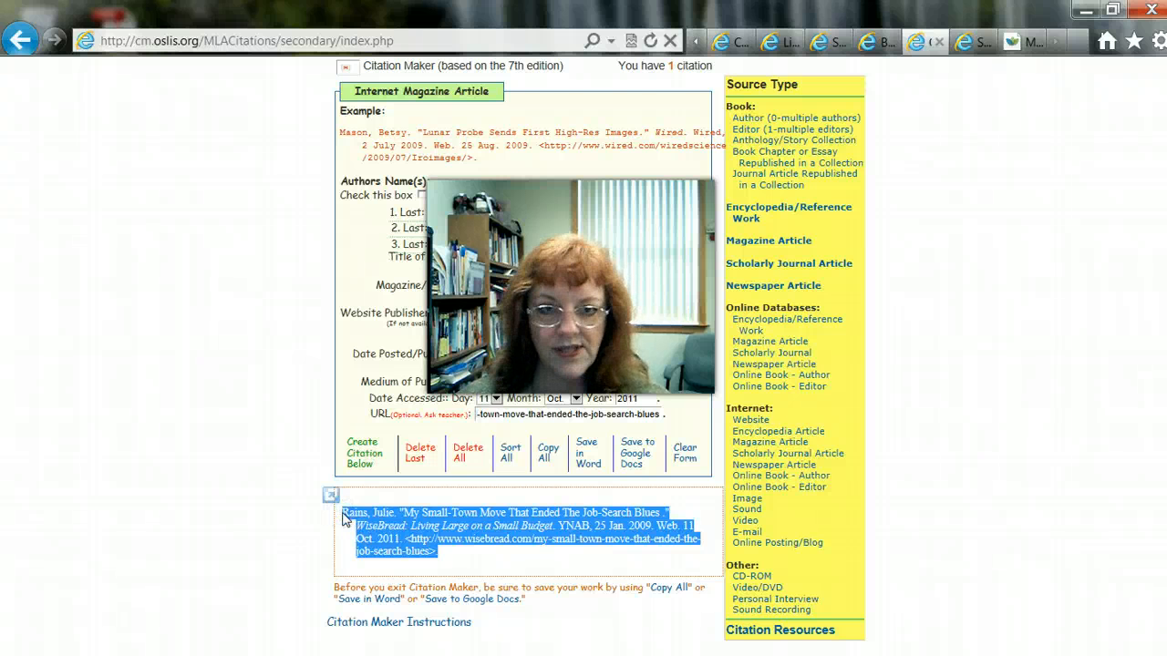
pyautogui.click(426, 654)
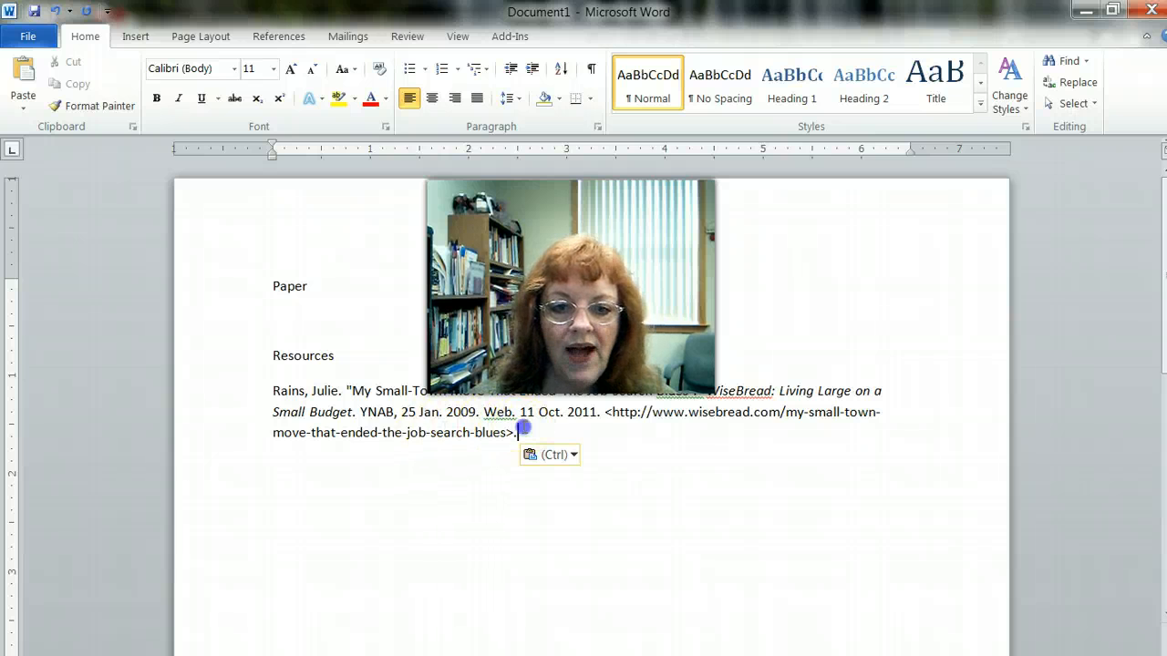
# Give the pasted citation a 0.5-inch hanging indent and add blank lines below it
pyautogui.moveTo(524, 428); pyautogui.dragTo(292, 396)
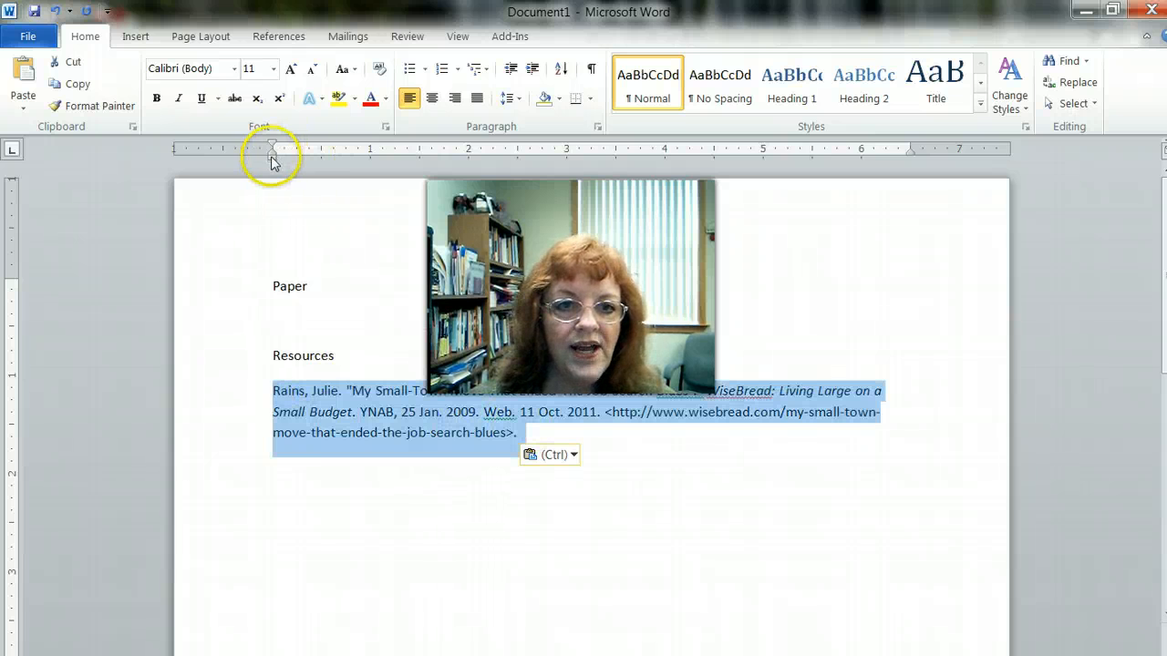
pyautogui.moveTo(324, 155); pyautogui.dragTo(274, 149)
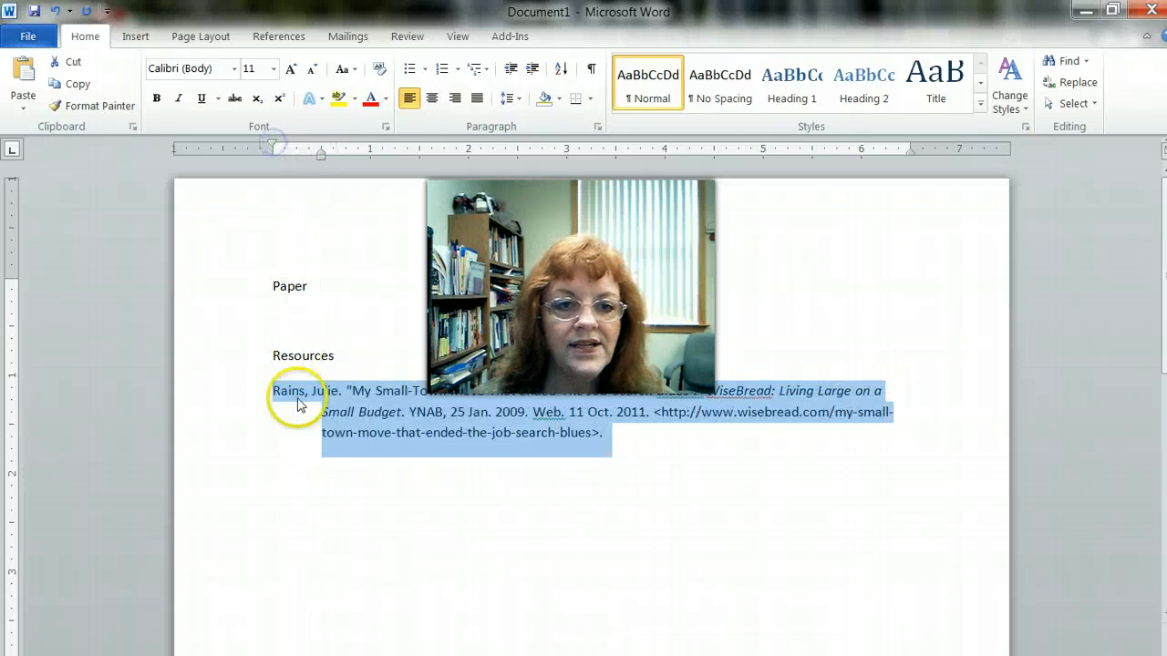
pyautogui.click(313, 415)
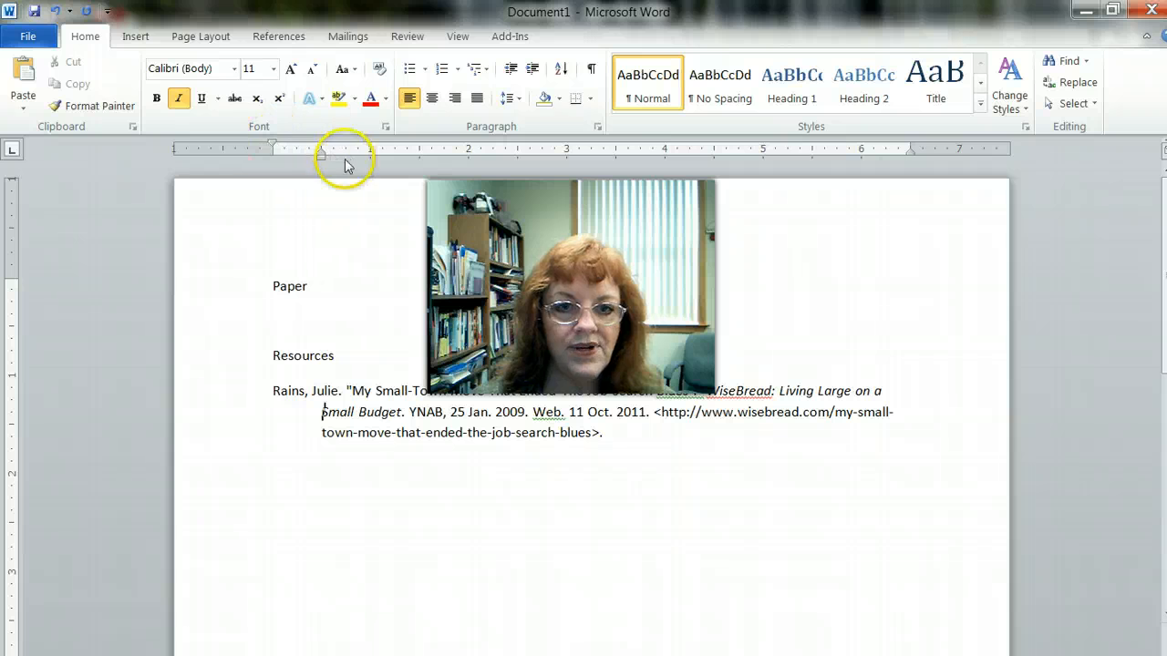
pyautogui.click(617, 434)
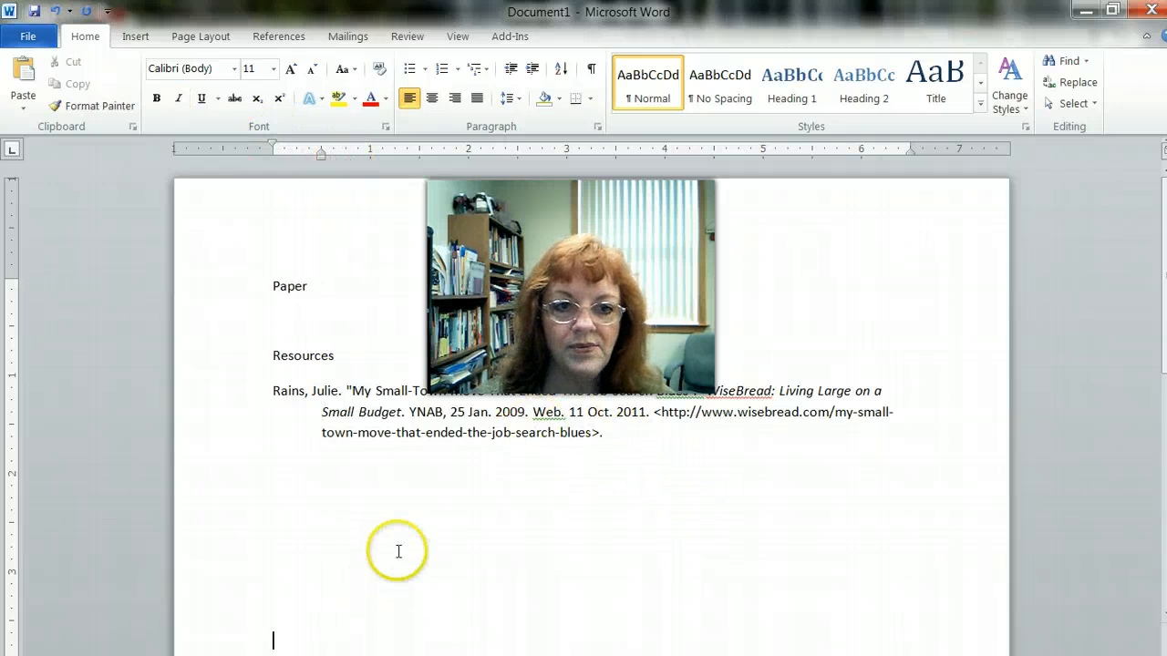
# Center the Resources heading above the citation
pyautogui.click(262, 361)
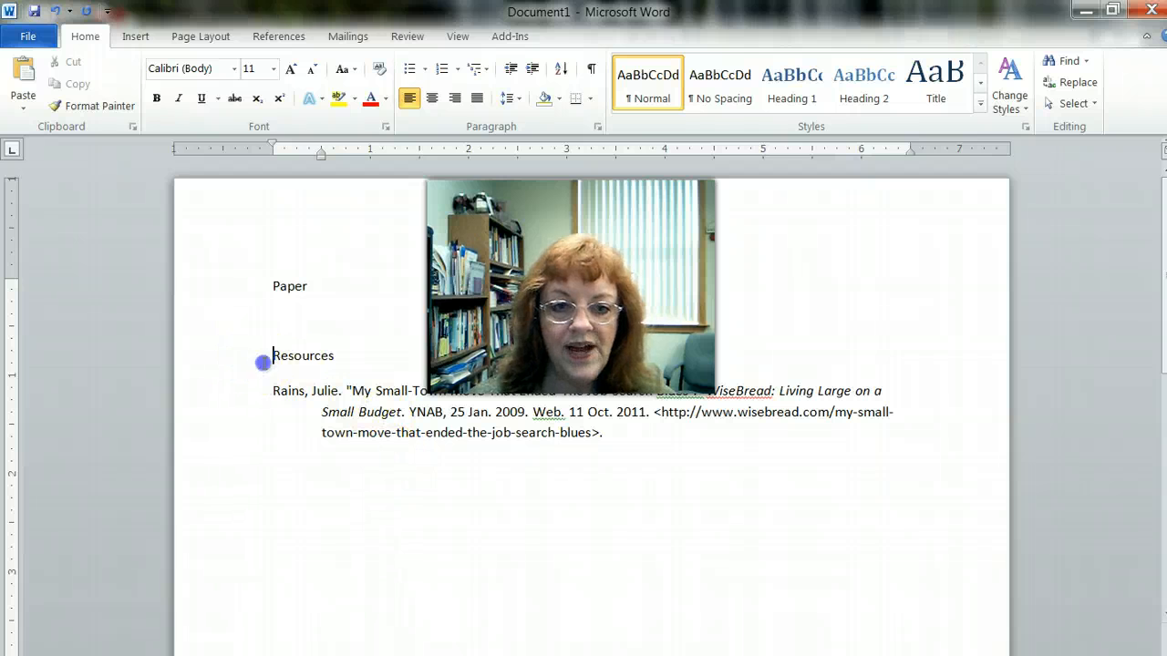
pyautogui.doubleClick(310, 356)
pyautogui.click(431, 100)
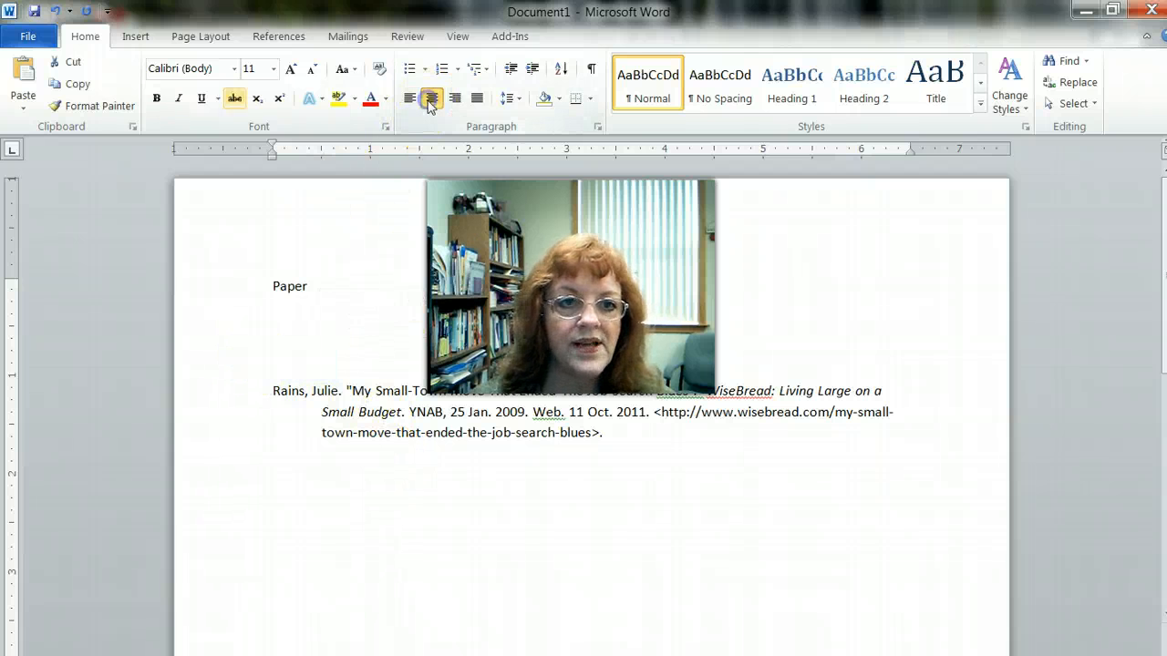
# Insert a page break after the paper text so that the Resources heading and citation start on a new page
pyautogui.click(295, 325)
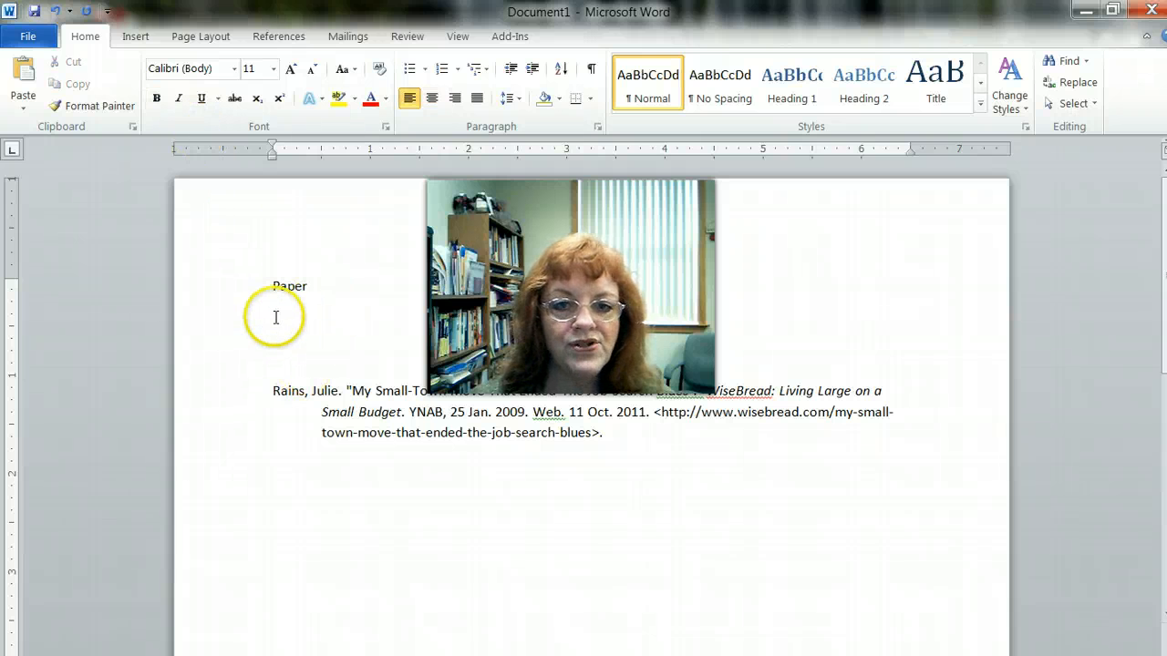
pyautogui.click(135, 38)
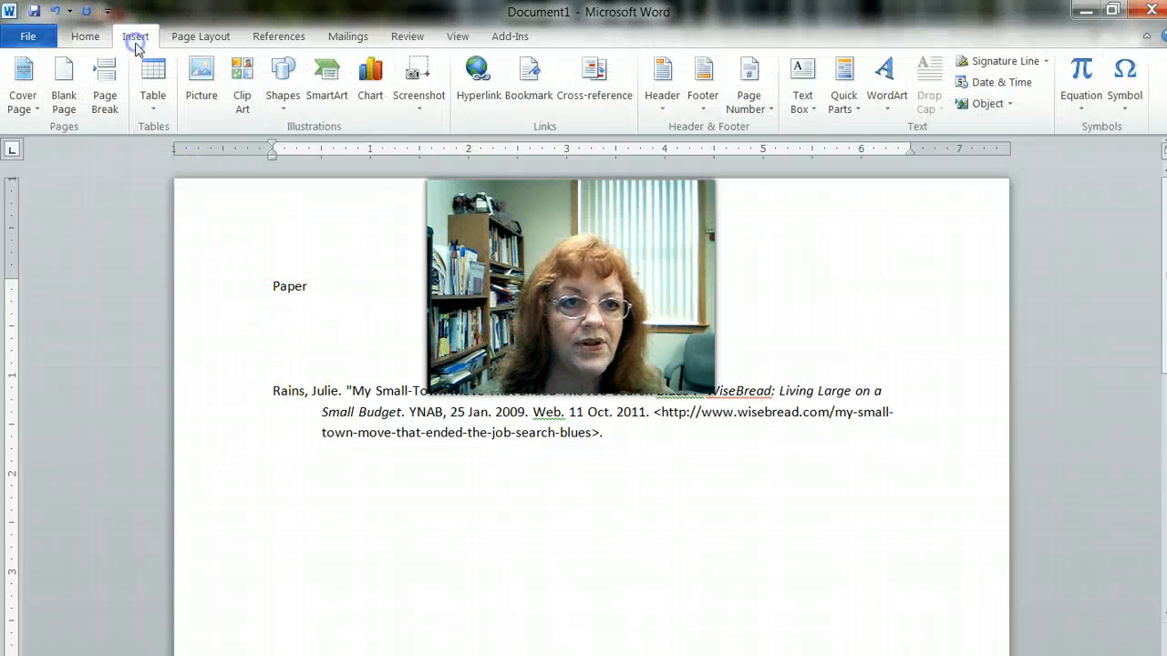
pyautogui.click(105, 91)
pyautogui.scroll(-5, 597, 398)
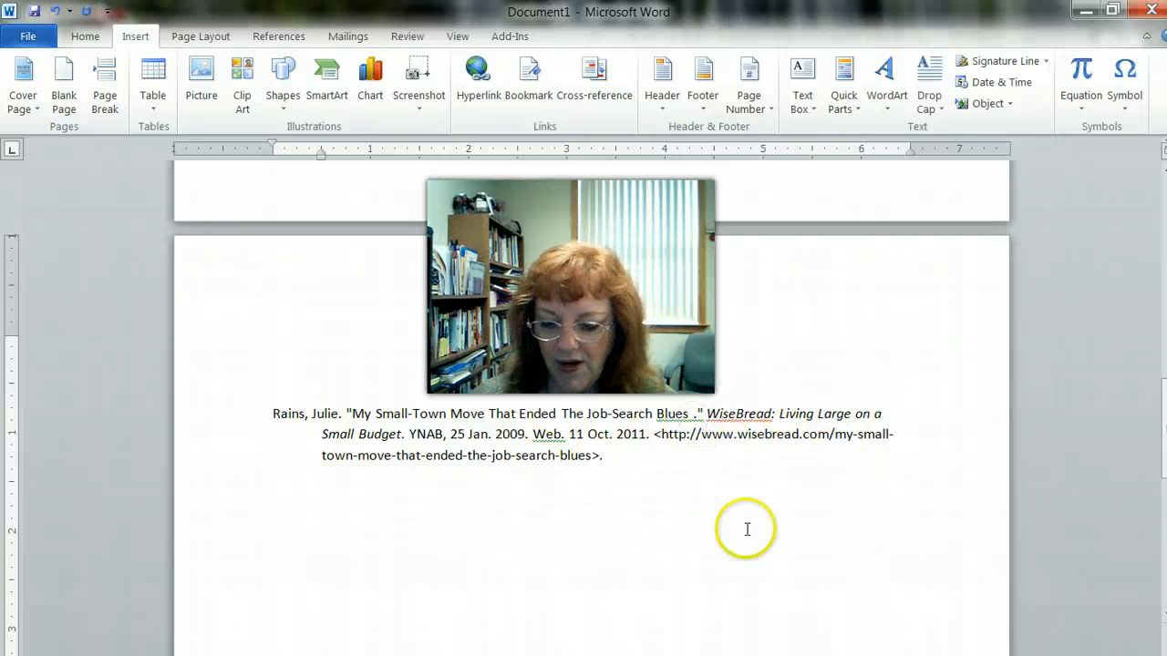
# Remove the extra space between "Blues" and the period in the citation's article title
pyautogui.press('BackSpace')
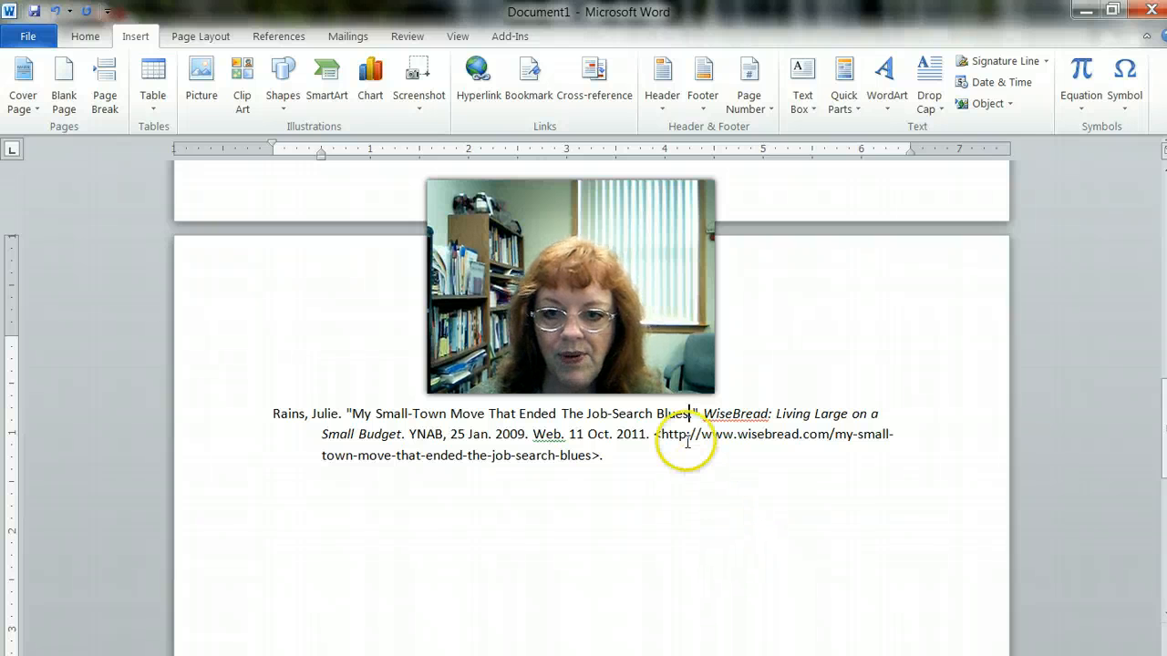
pyautogui.write('.')
pyautogui.press('BackSpace')
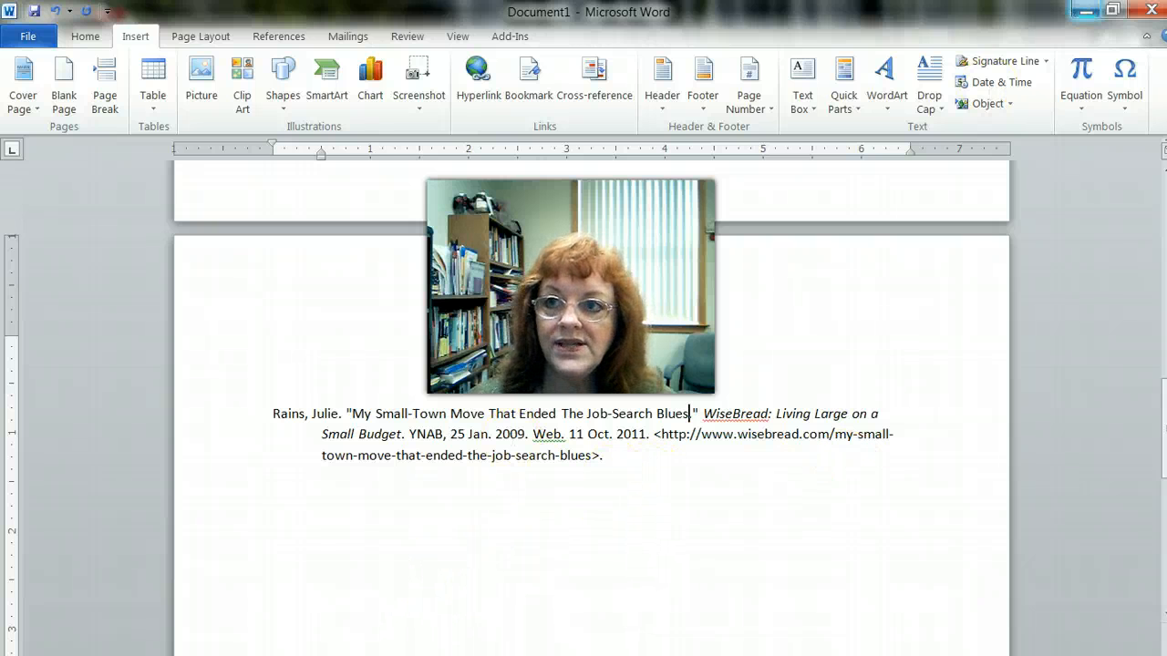
# Minimize the document, return to the OSLIS Citation Maker, and view the Internet encyclopedia article, magazine article and book author forms
pyautogui.click(1085, 11)
pyautogui.click(916, 340)
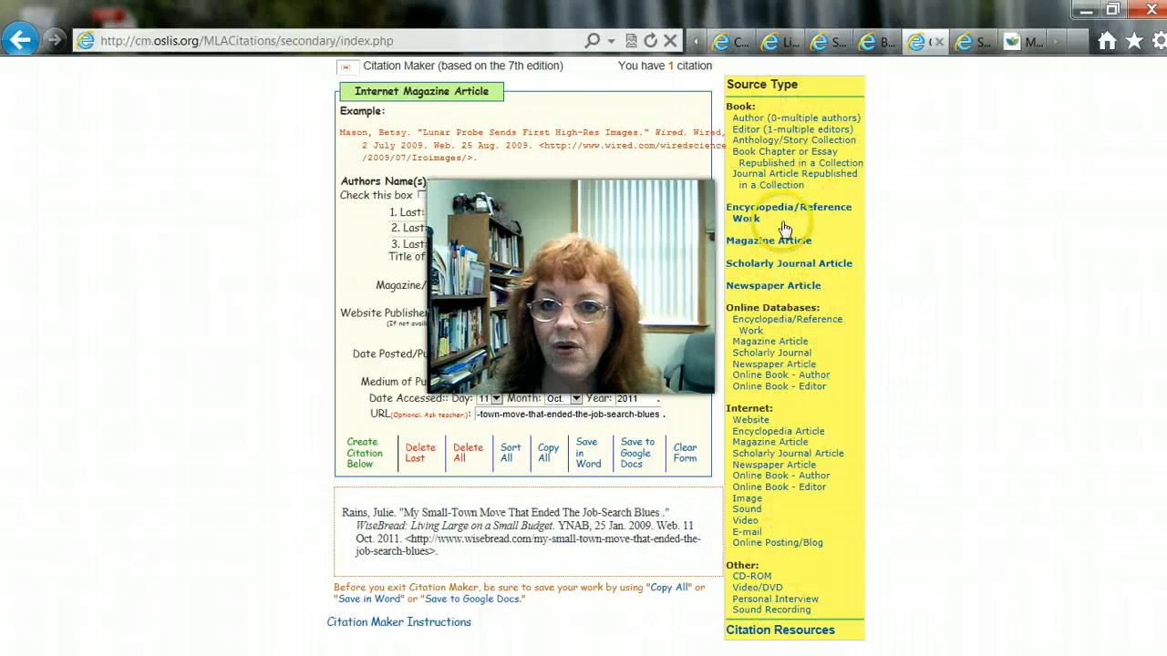
pyautogui.click(799, 432)
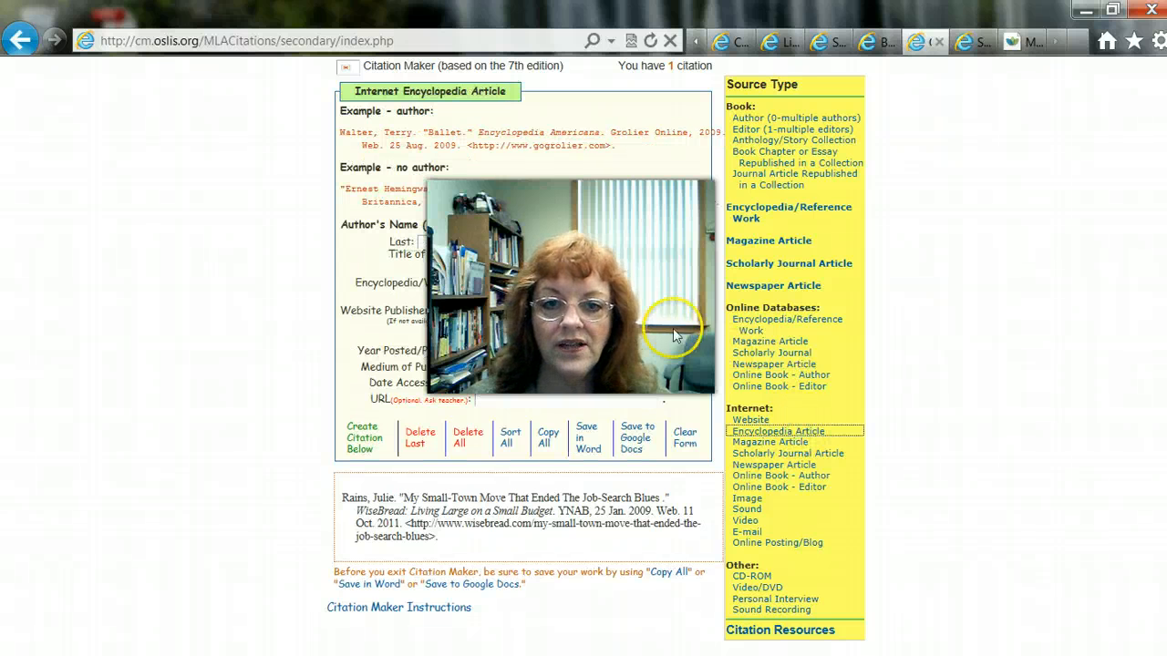
pyautogui.click(766, 243)
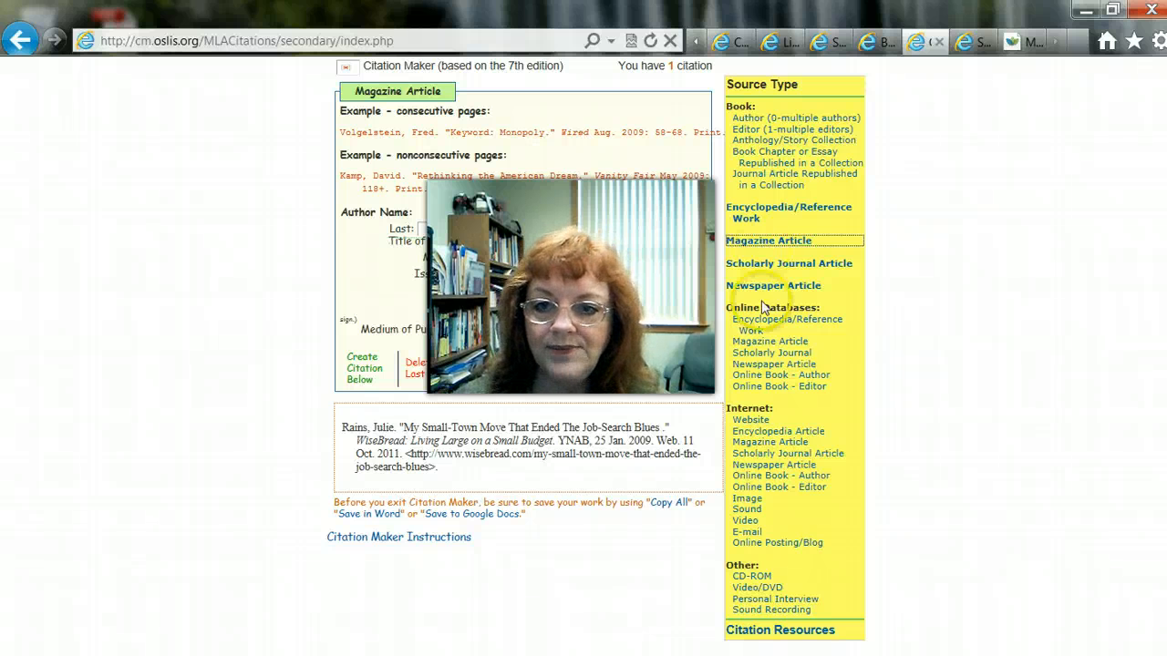
pyautogui.click(749, 118)
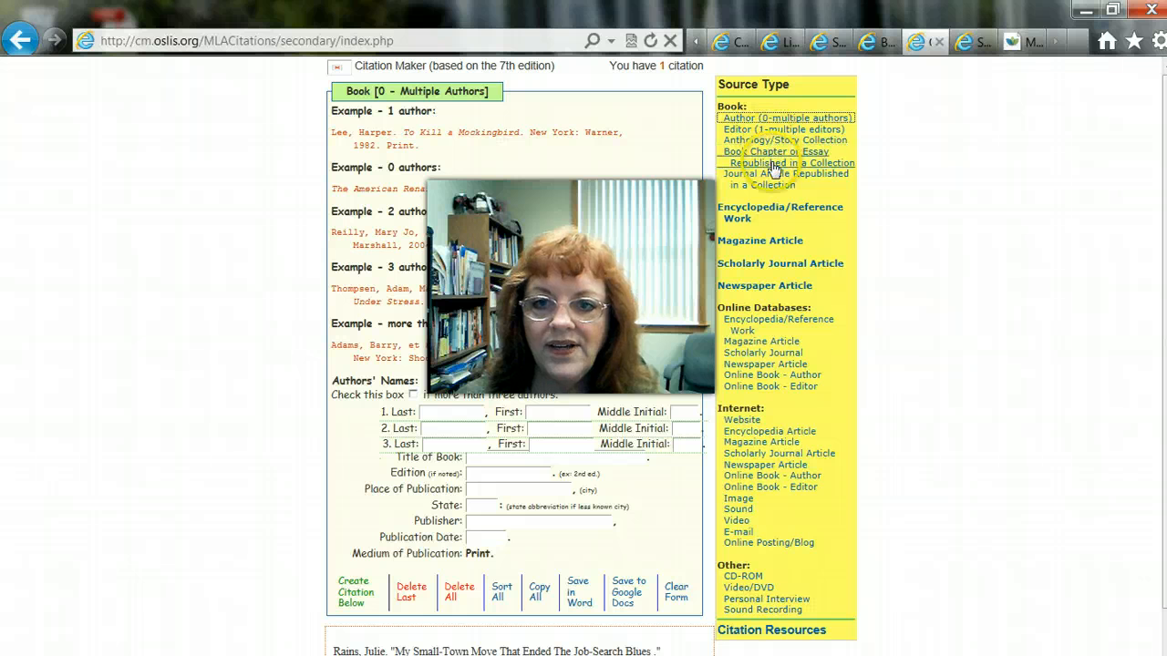
# View the Internet scholarly journal article form and try its option for more than three authors on and off
pyautogui.click(776, 453)
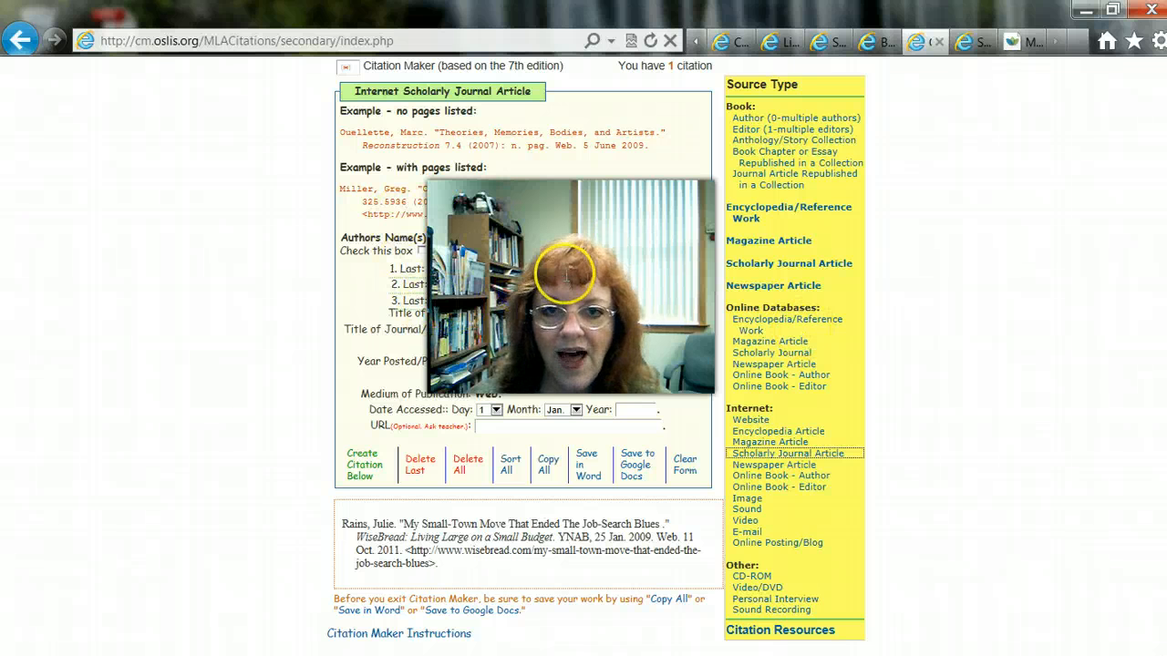
pyautogui.click(421, 251)
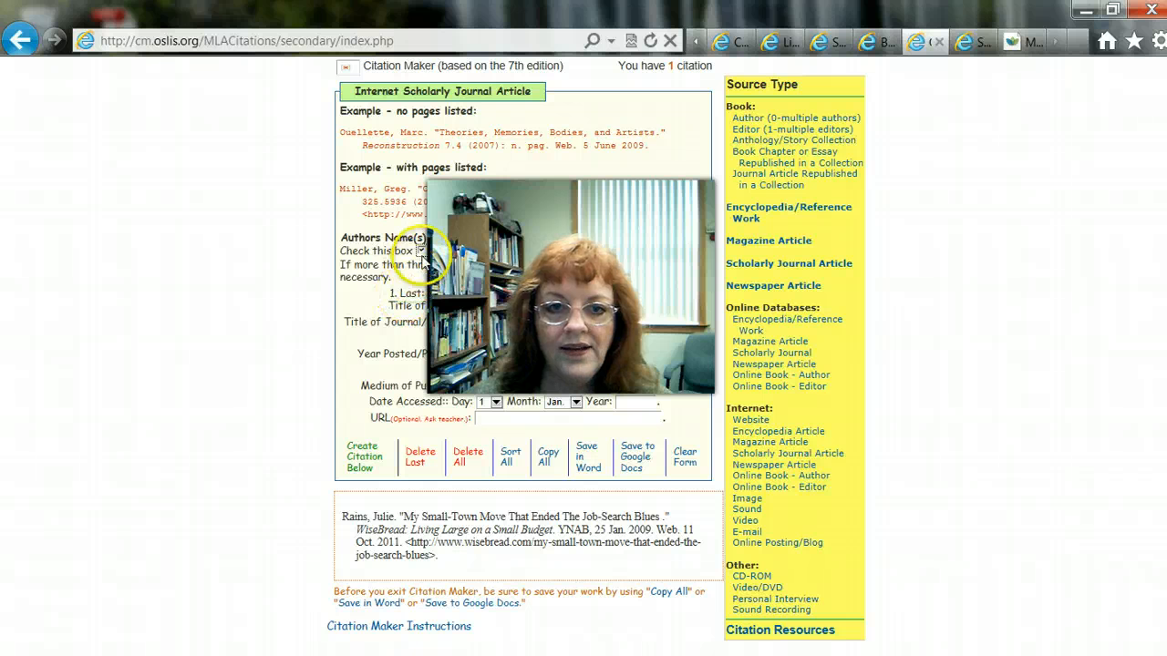
pyautogui.click(421, 252)
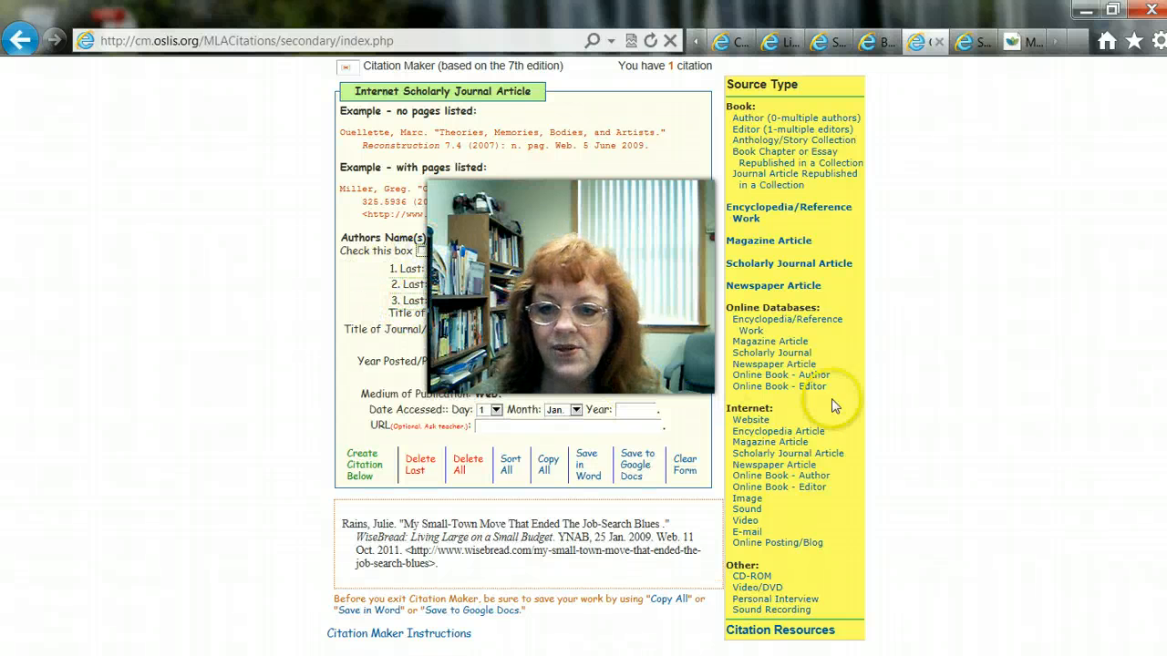
# View the citation forms for an Internet video, an e-mail and a personal interview
pyautogui.click(744, 521)
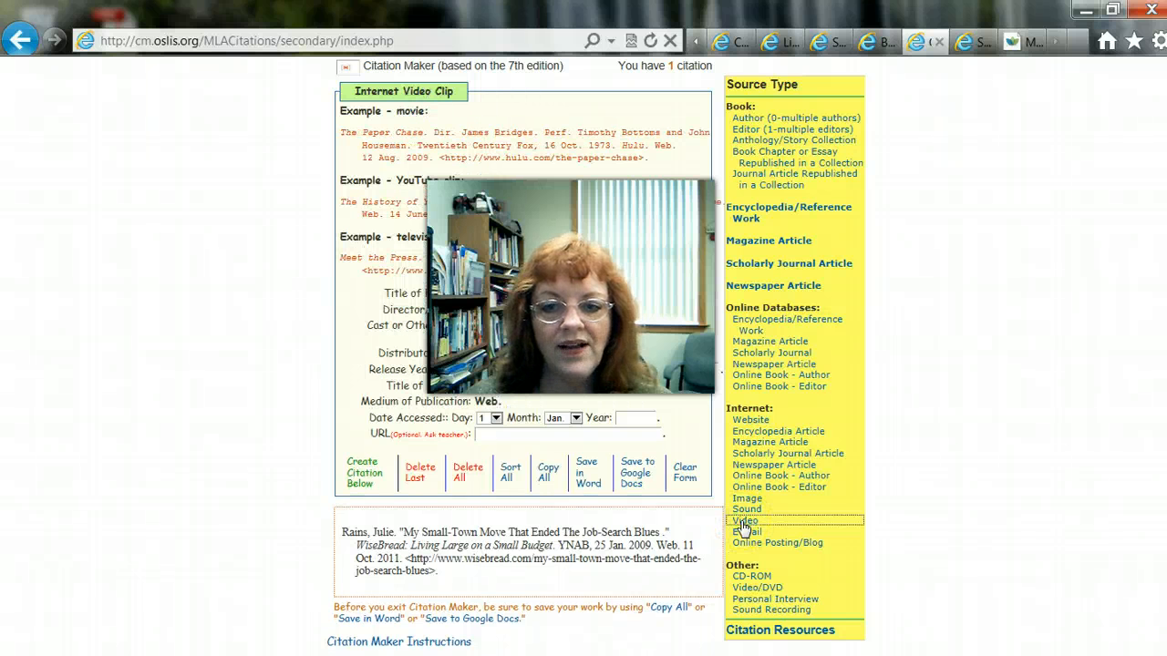
pyautogui.click(747, 533)
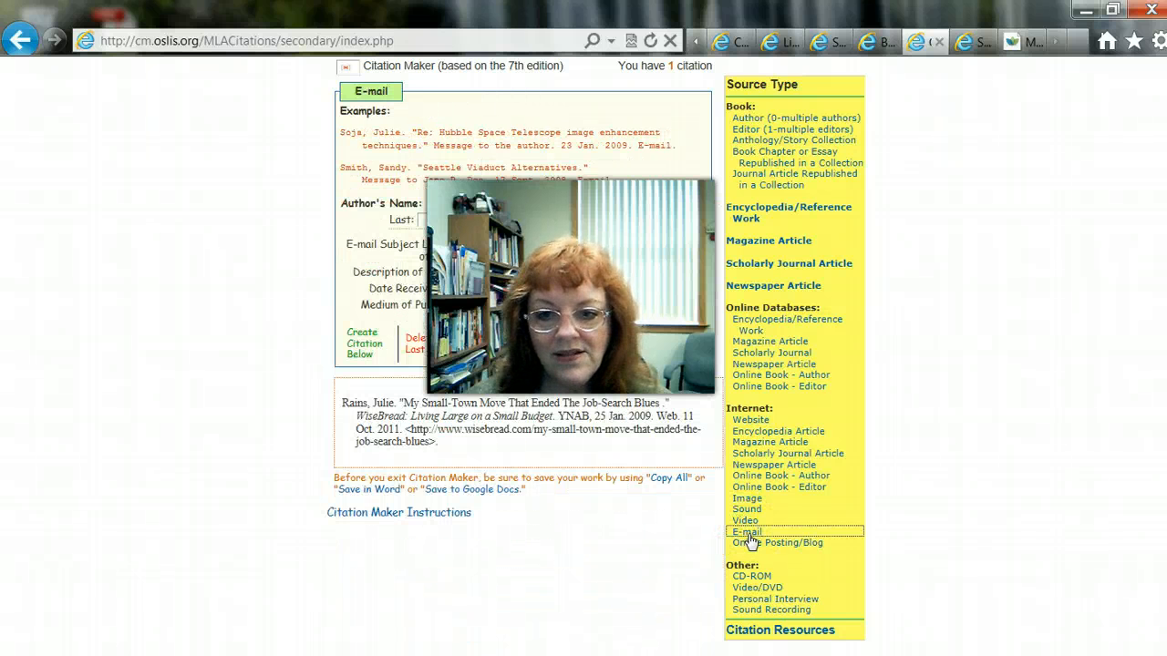
pyautogui.click(773, 600)
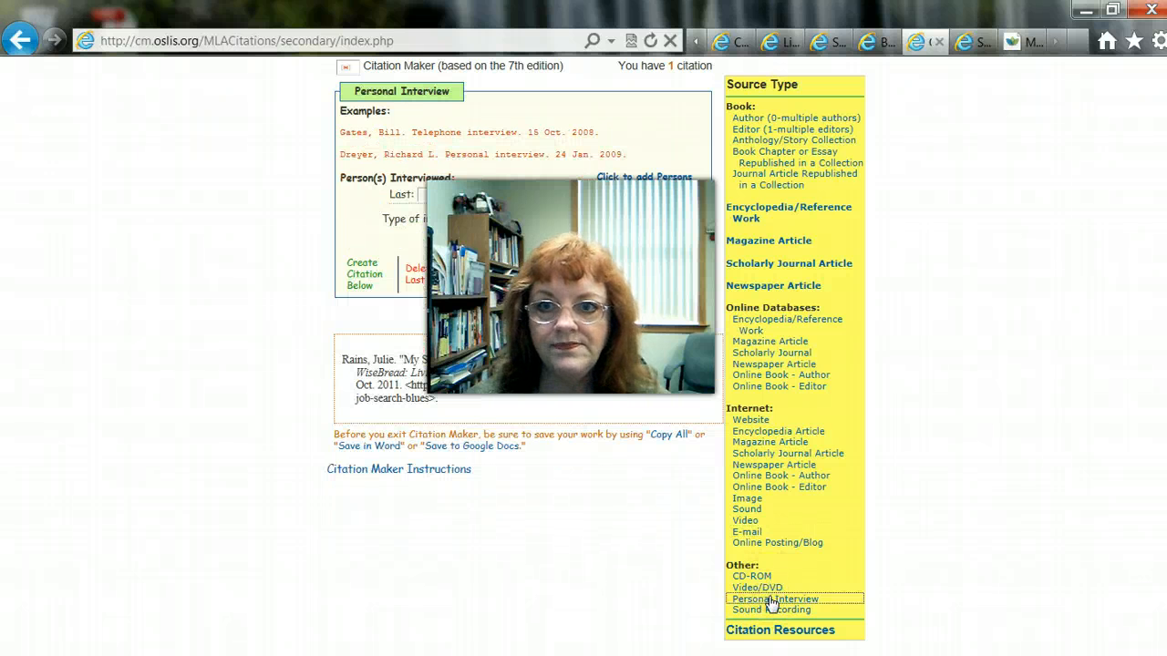